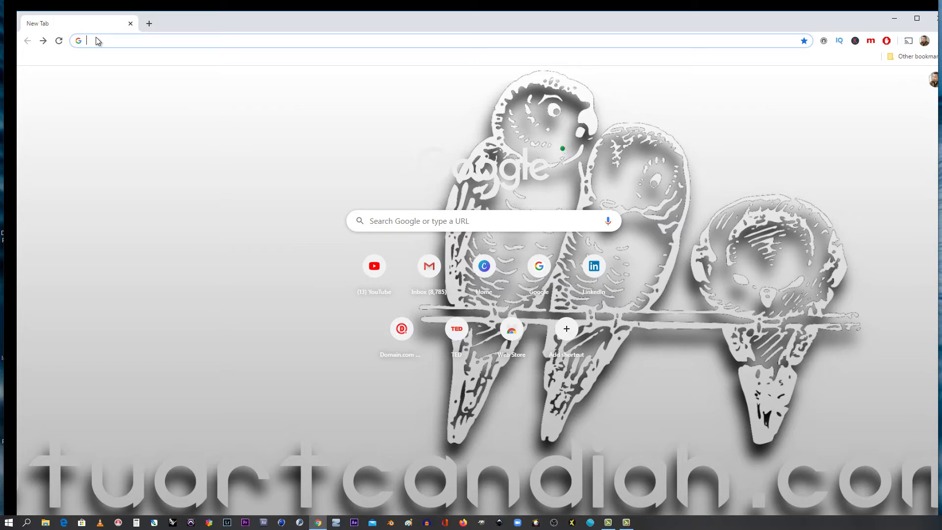
# Step: Open the canva.com website
pyautogui.write('canva.com')
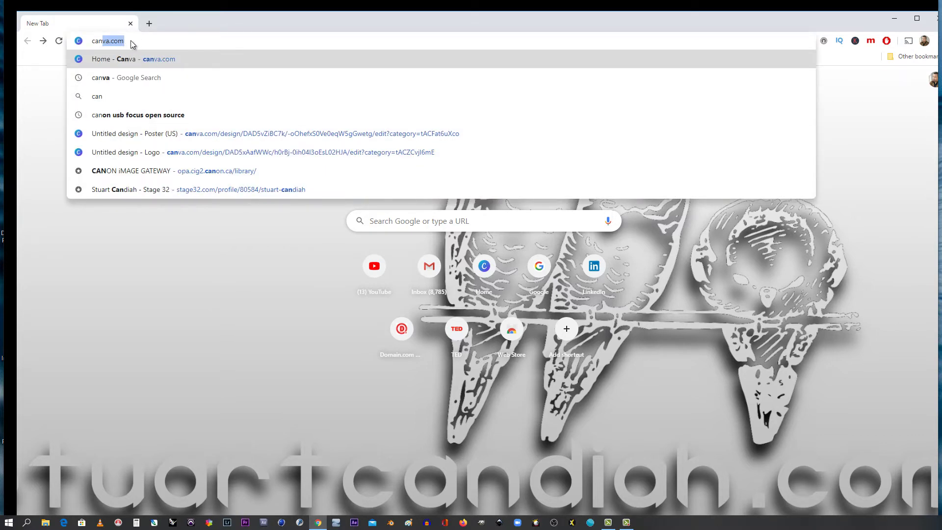
pyautogui.press('Return')
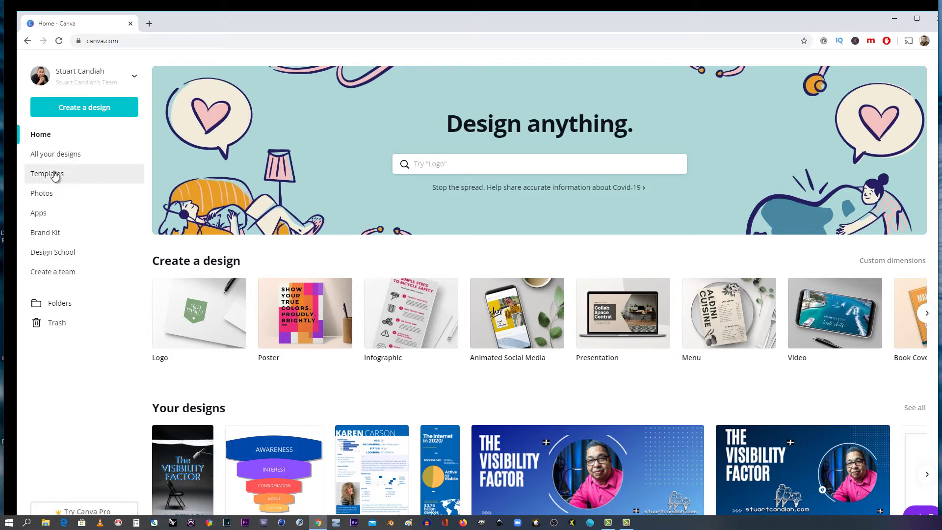
pyautogui.click(70, 109)
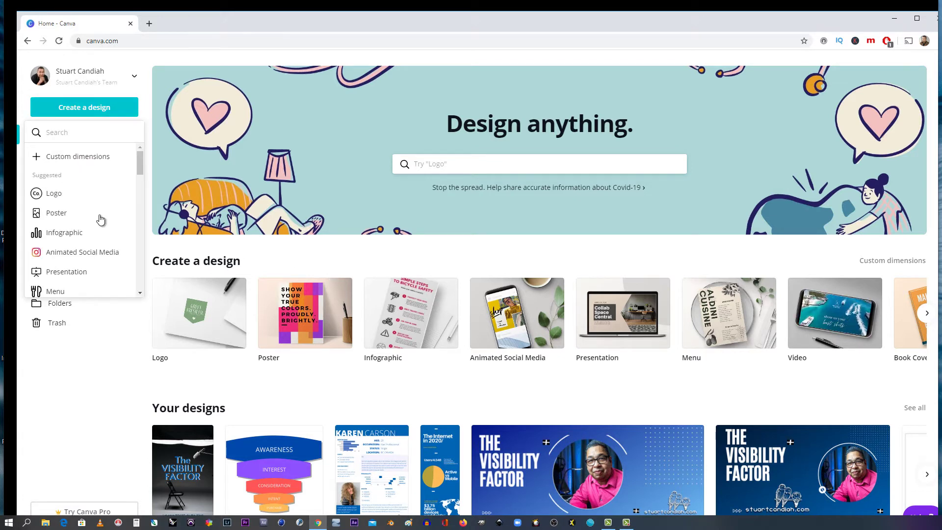
pyautogui.click(141, 166)
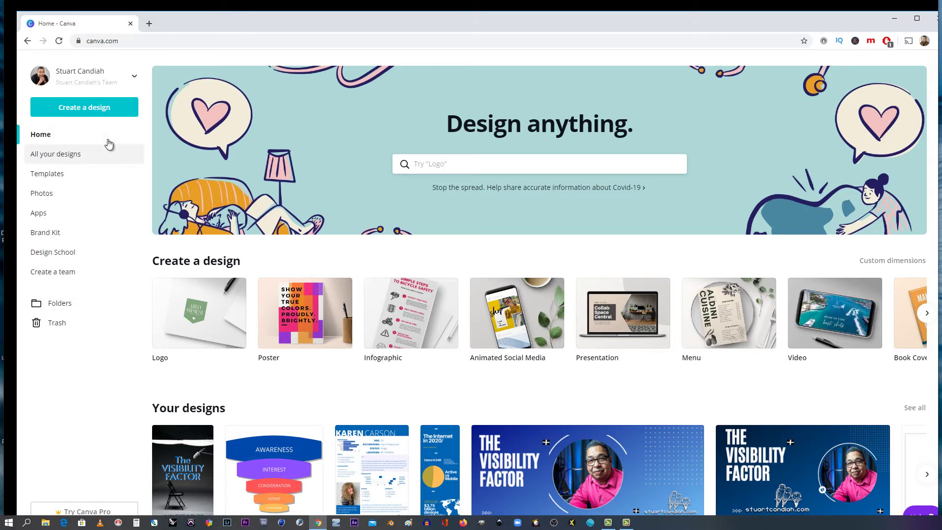
pyautogui.click(82, 104)
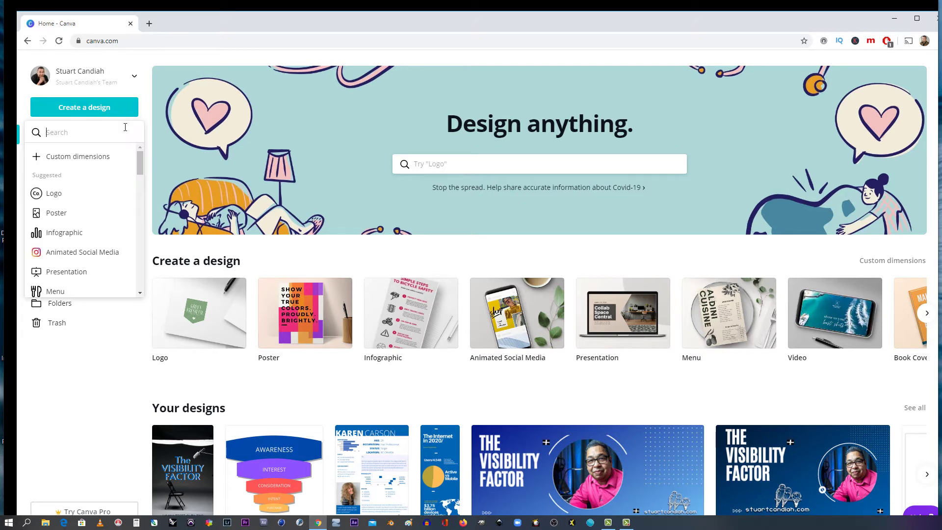
pyautogui.press('Escape')
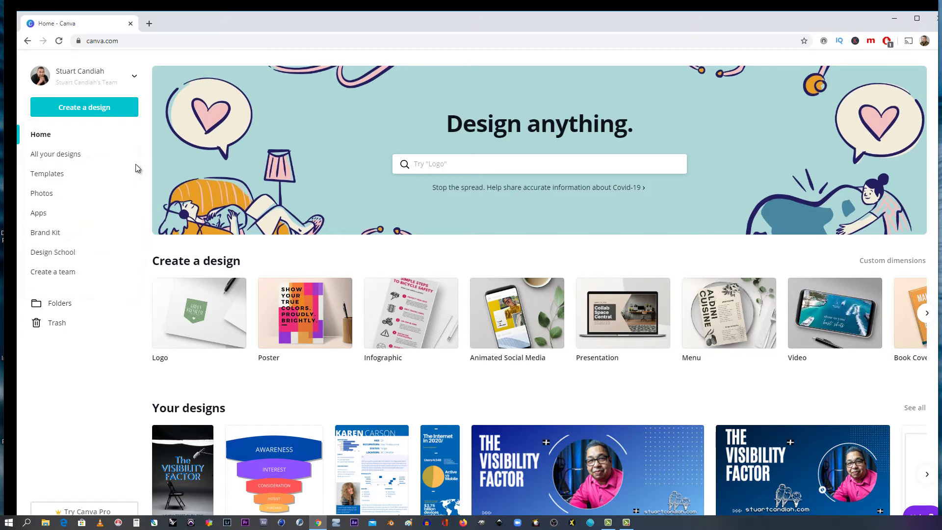
# Step: Create a new blank design of the Presentation type
pyautogui.click(89, 107)
pyautogui.scroll(-2, 73, 254)
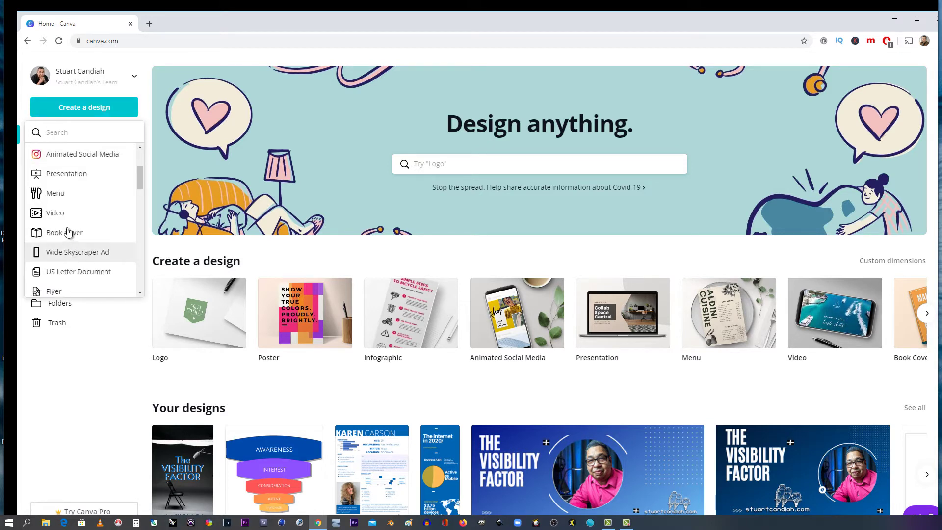
pyautogui.click(55, 173)
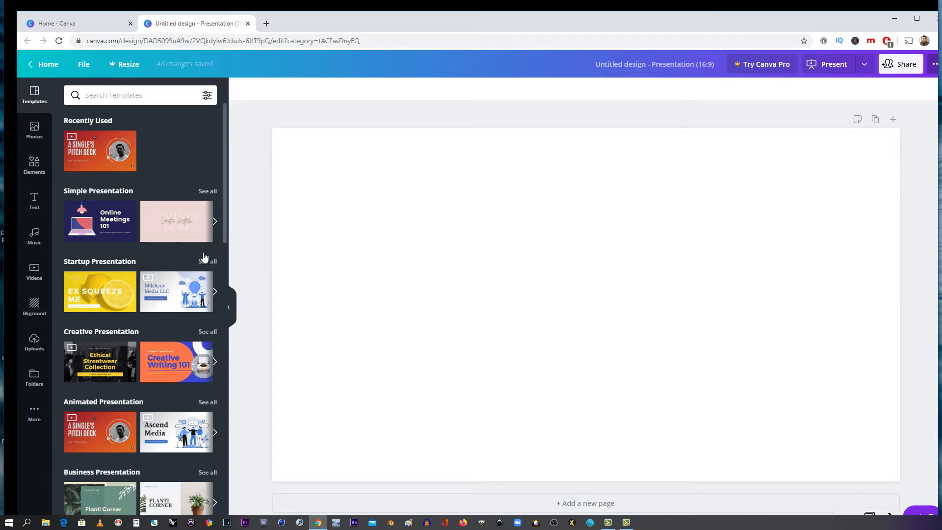
# Step: Apply the "A Single's Pitch Deck" cover from the Animated Presentation templates to the page and select its title text
pyautogui.scroll(-5, 130, 333)
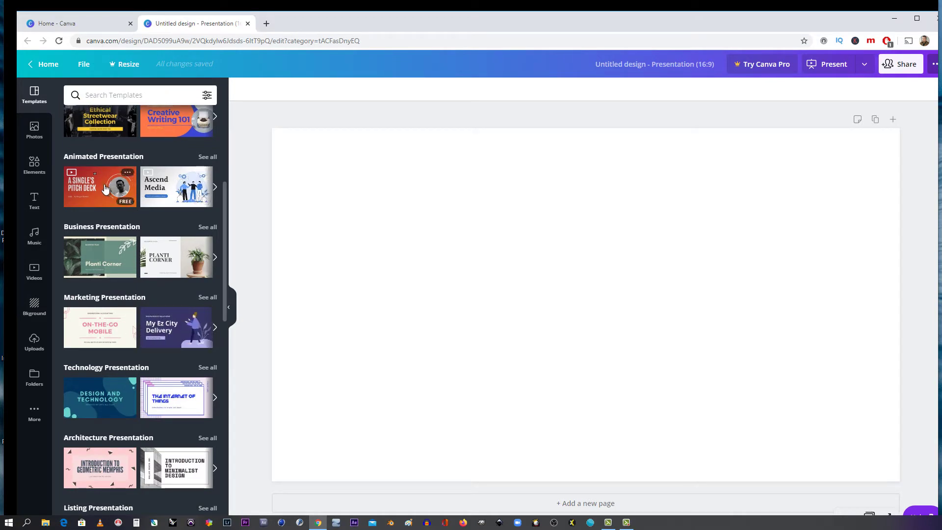
pyautogui.scroll(-4, 149, 382)
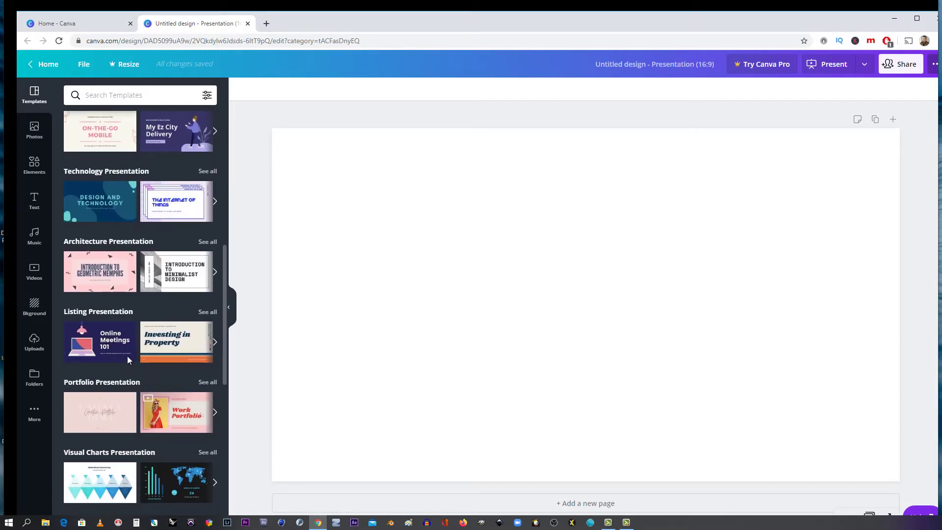
pyautogui.scroll(5, 125, 343)
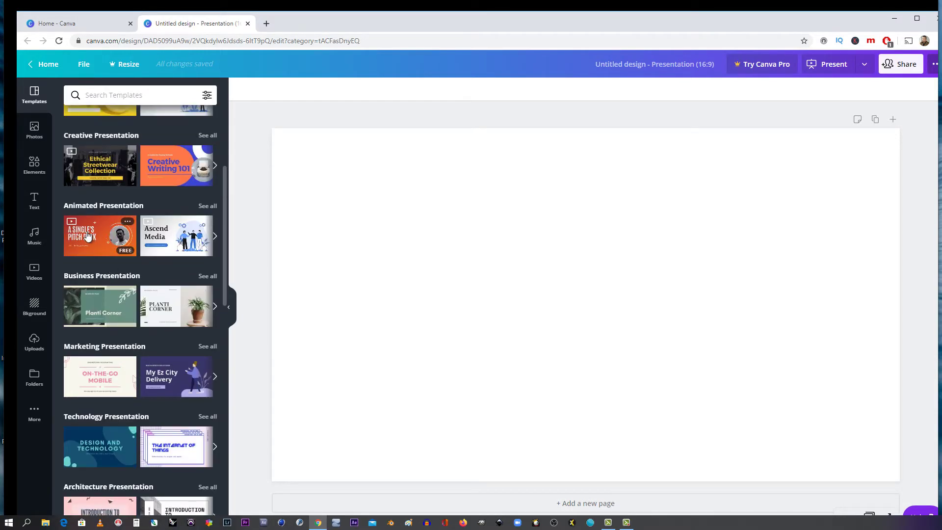
pyautogui.click(88, 234)
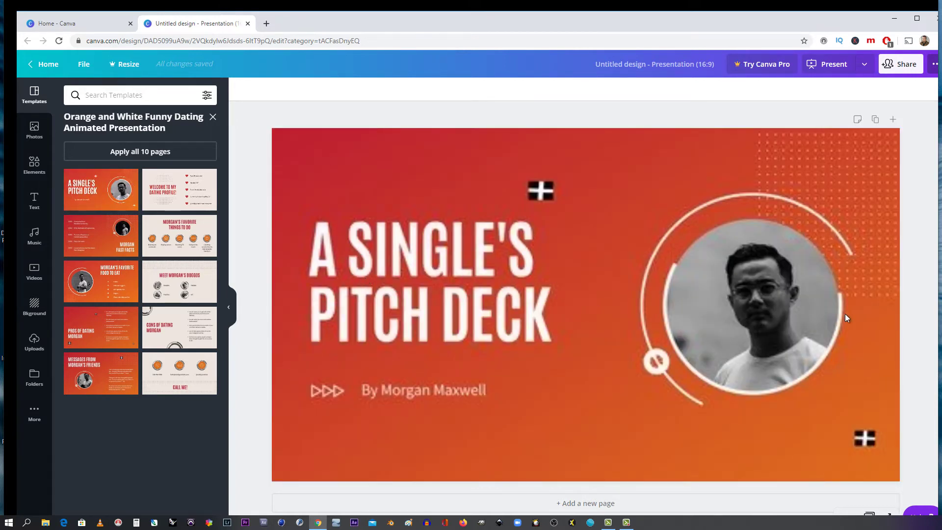
pyautogui.click(457, 261)
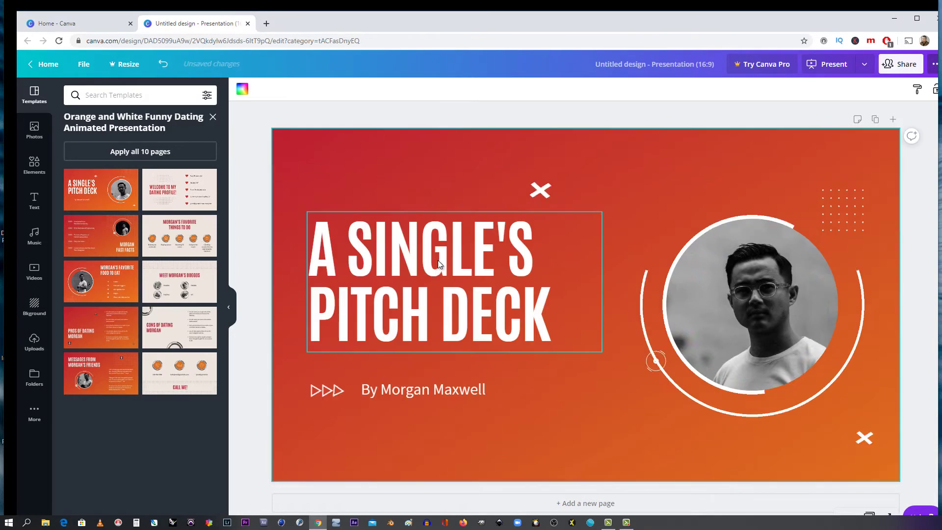
pyautogui.click(356, 252)
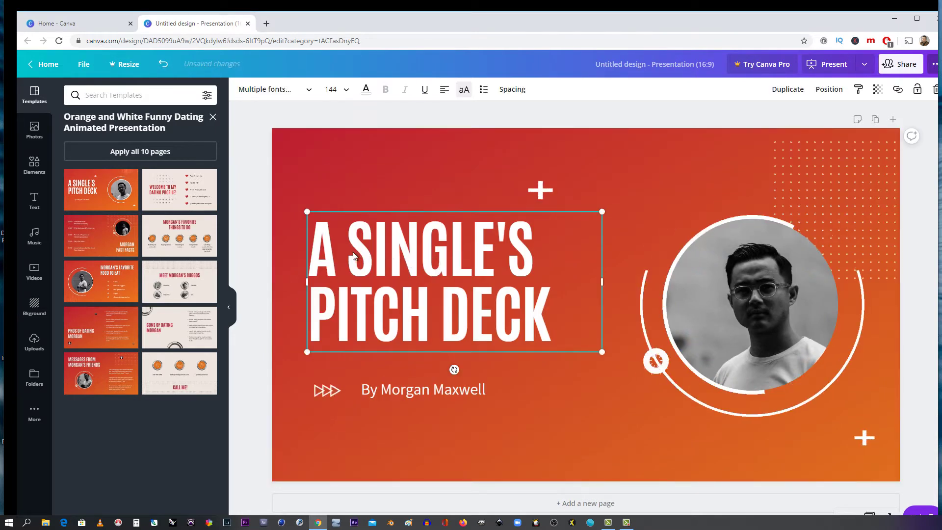
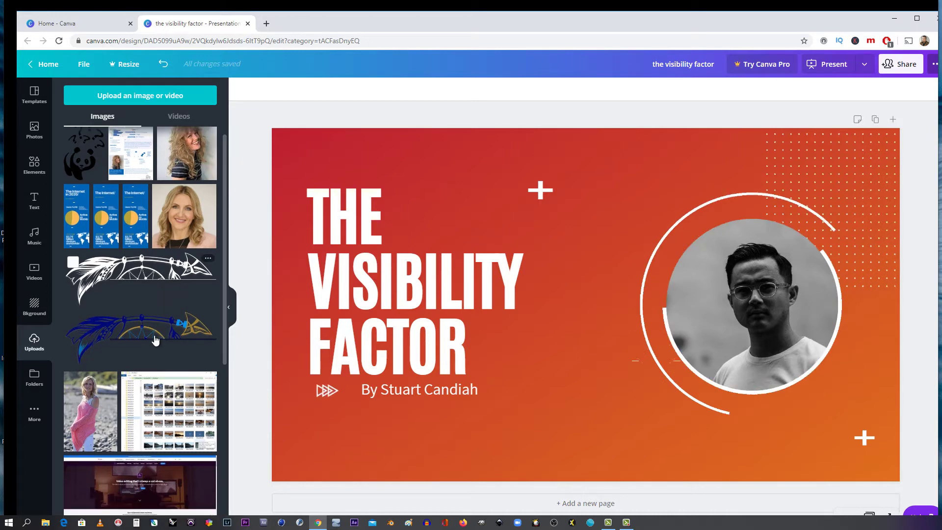
# Step: Insert the uploaded portrait of the man in the pink shirt and drop it into the cover's circular photo frame
pyautogui.scroll(-4, 142, 313)
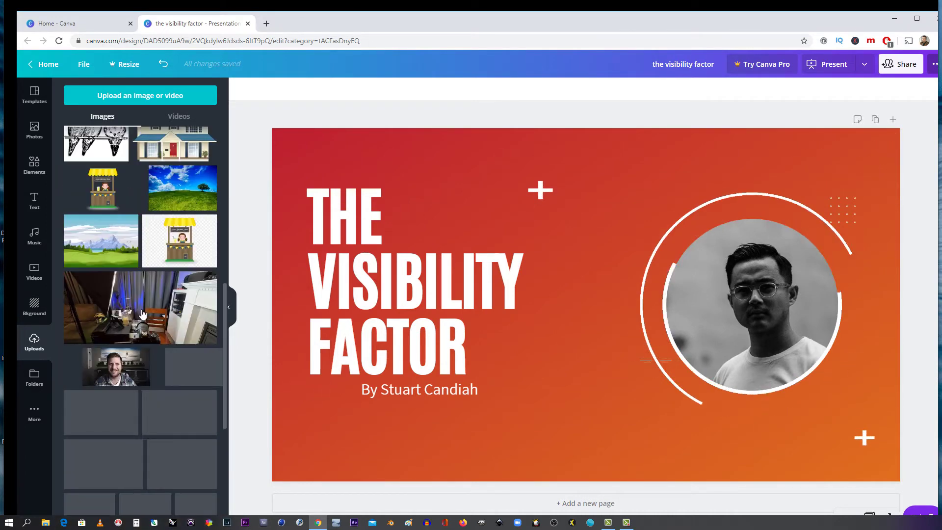
pyautogui.scroll(10, 141, 313)
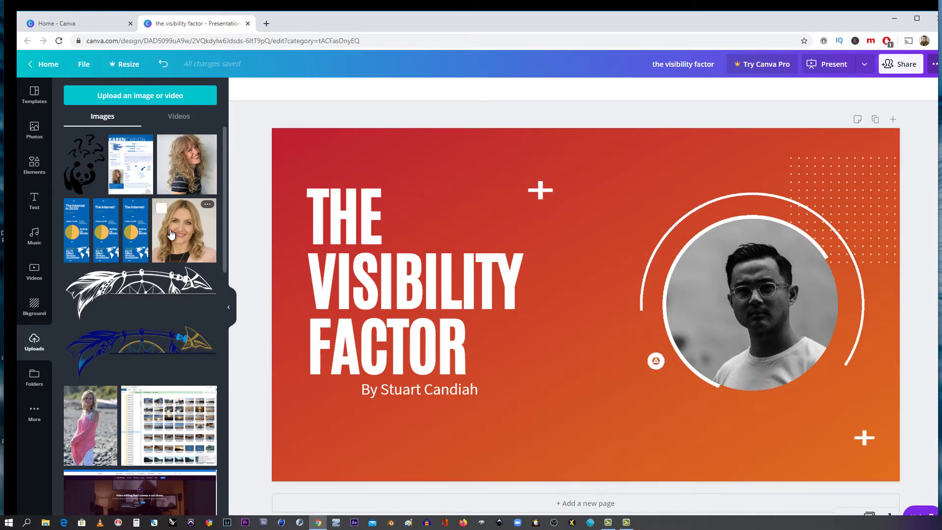
pyautogui.scroll(-10, 167, 238)
pyautogui.scroll(-5, 147, 250)
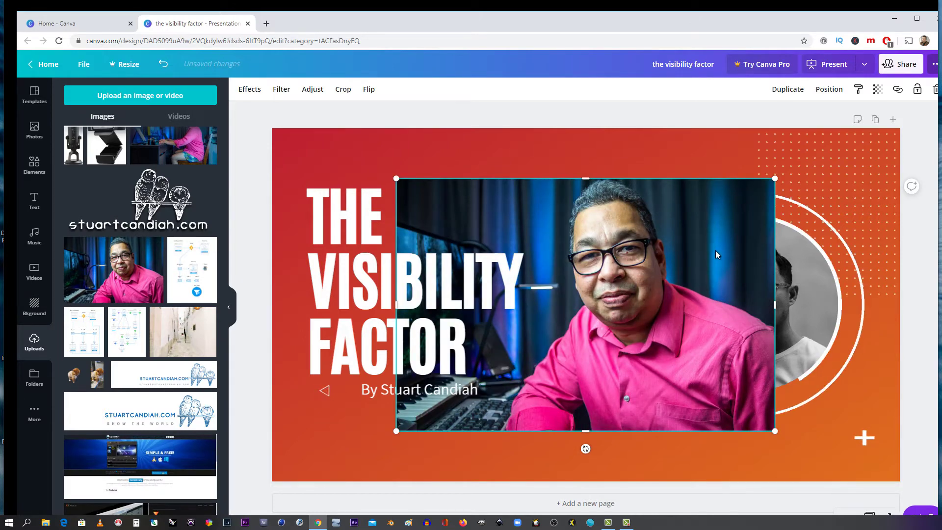
pyautogui.moveTo(735, 267); pyautogui.dragTo(673, 267)
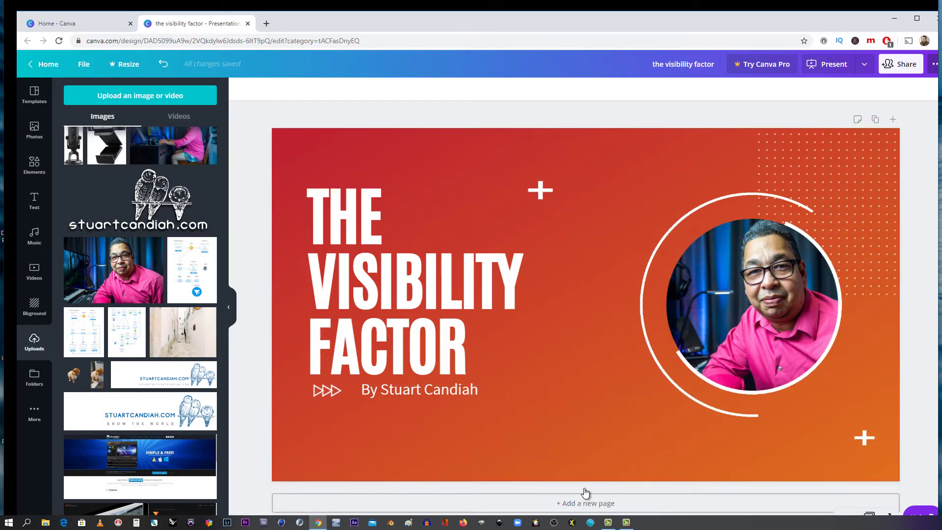
# Step: Add a second page and insert the smartphone frame in its centre
pyautogui.click(584, 504)
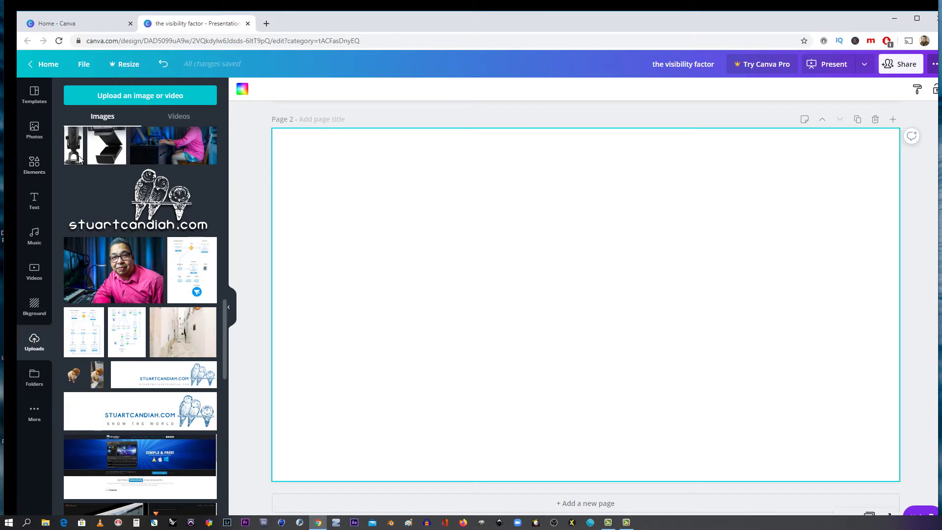
pyautogui.click(33, 163)
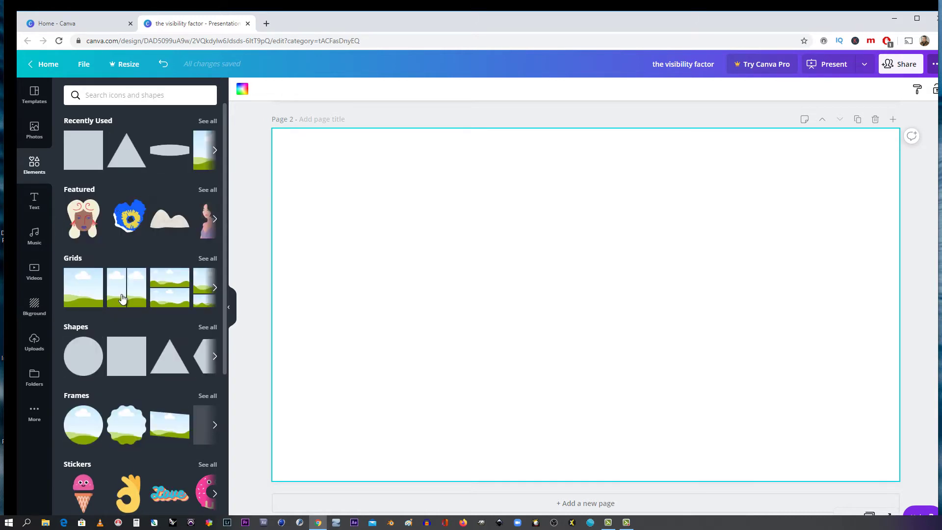
pyautogui.scroll(-4, 75, 305)
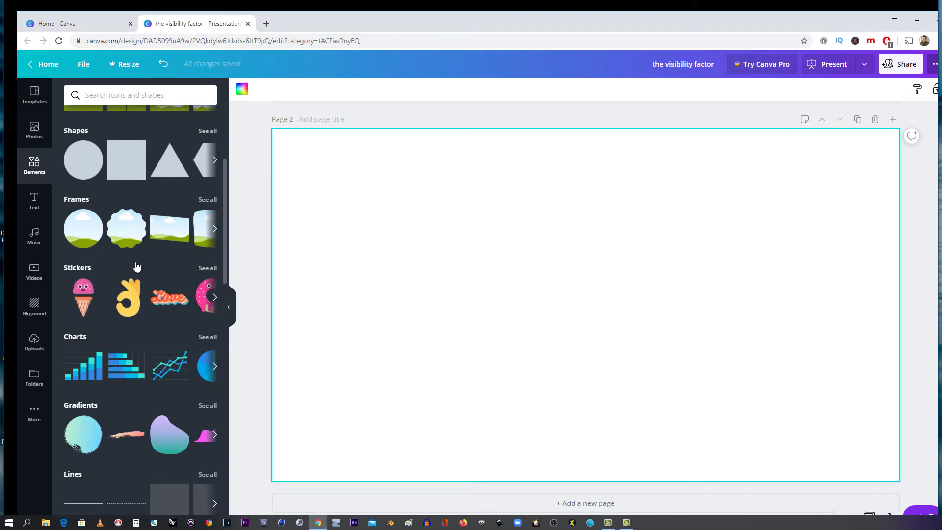
pyautogui.scroll(4, 198, 311)
pyautogui.scroll(-4, 103, 274)
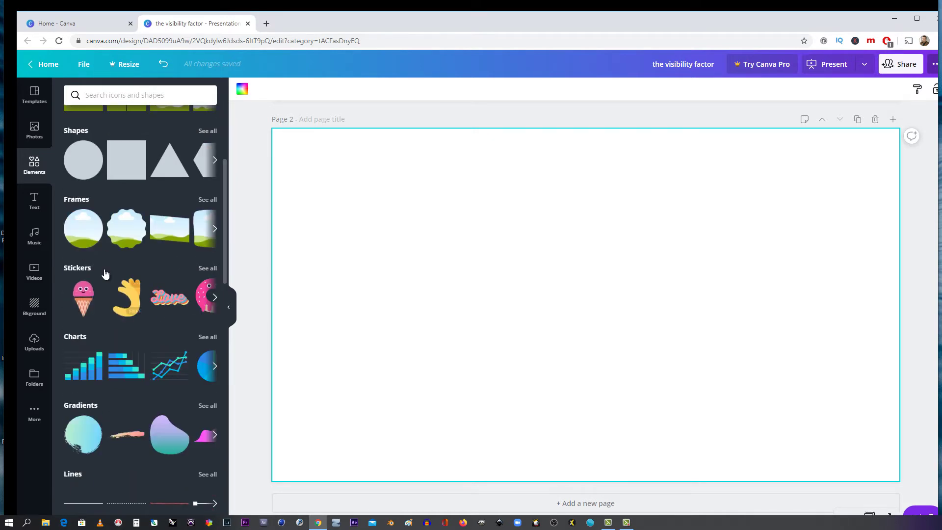
pyautogui.scroll(4, 103, 274)
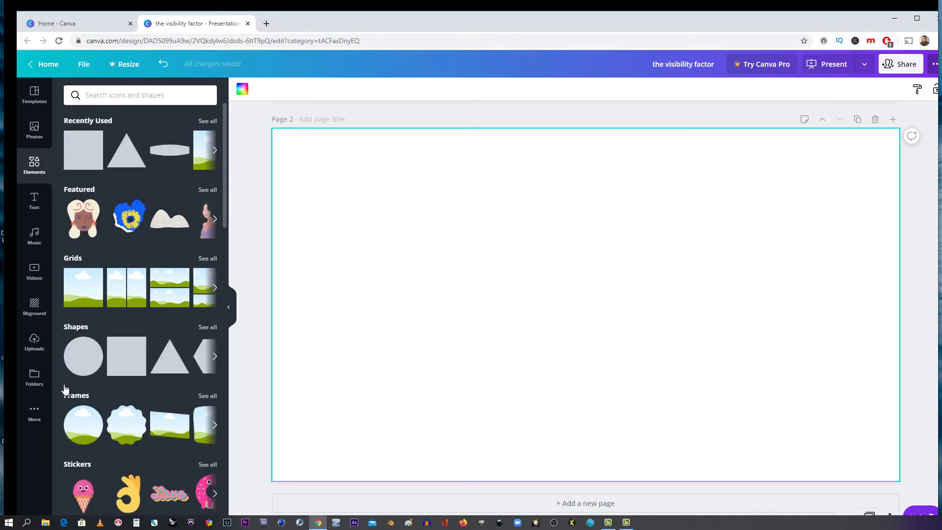
pyautogui.click(215, 425)
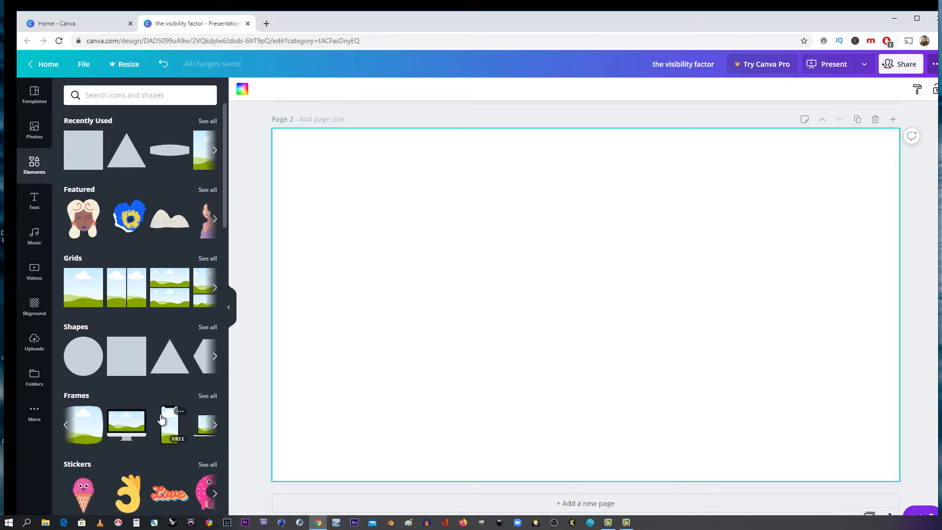
pyautogui.moveTo(530, 262); pyautogui.dragTo(517, 248)
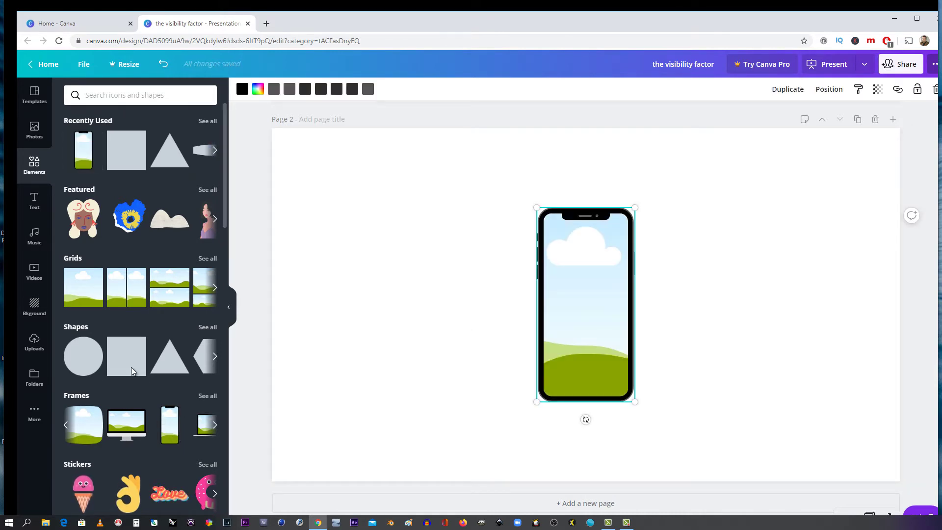
# Step: Insert the uploaded photo of the man seated at the desk and drop it into the smartphone frame
pyautogui.click(35, 343)
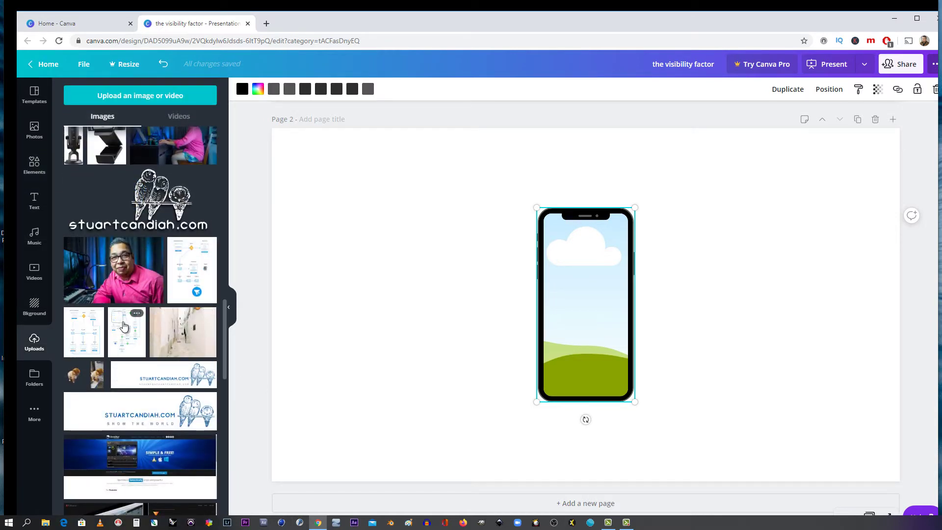
pyautogui.scroll(5, 113, 202)
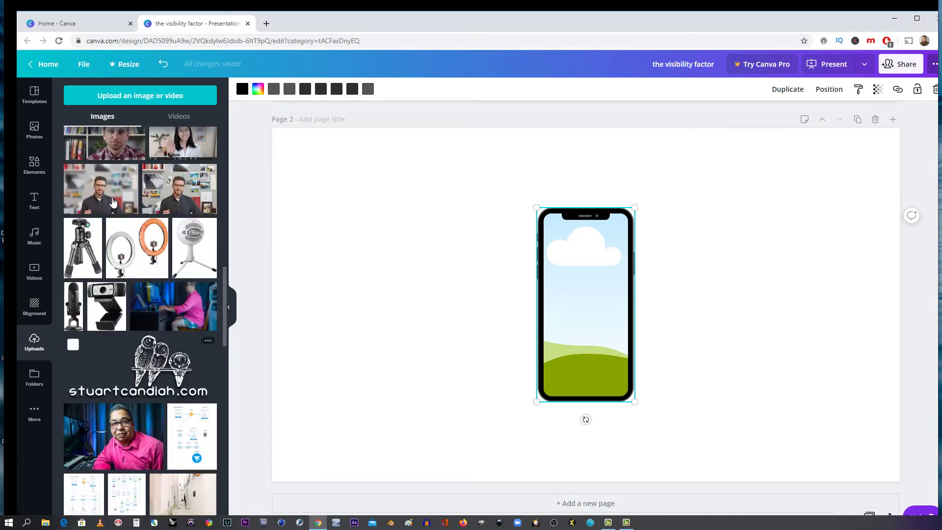
pyautogui.scroll(-5, 157, 270)
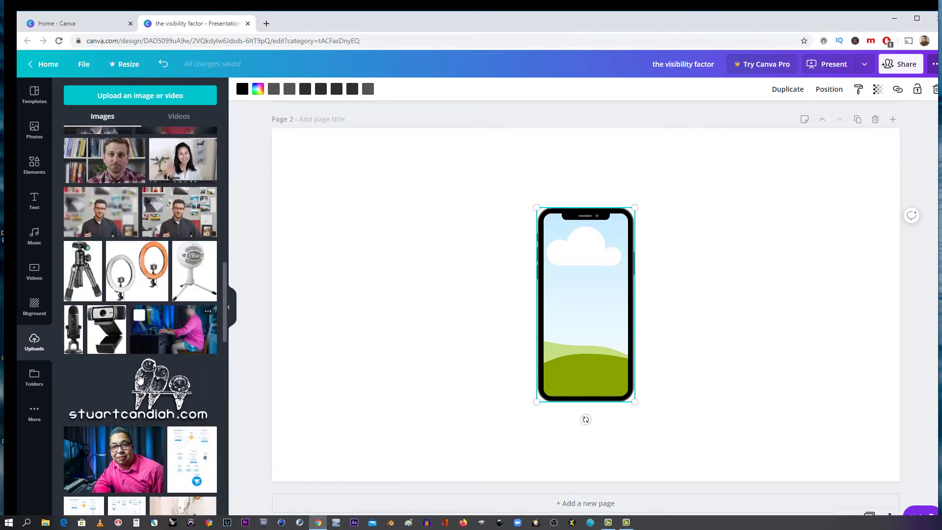
pyautogui.click(198, 156)
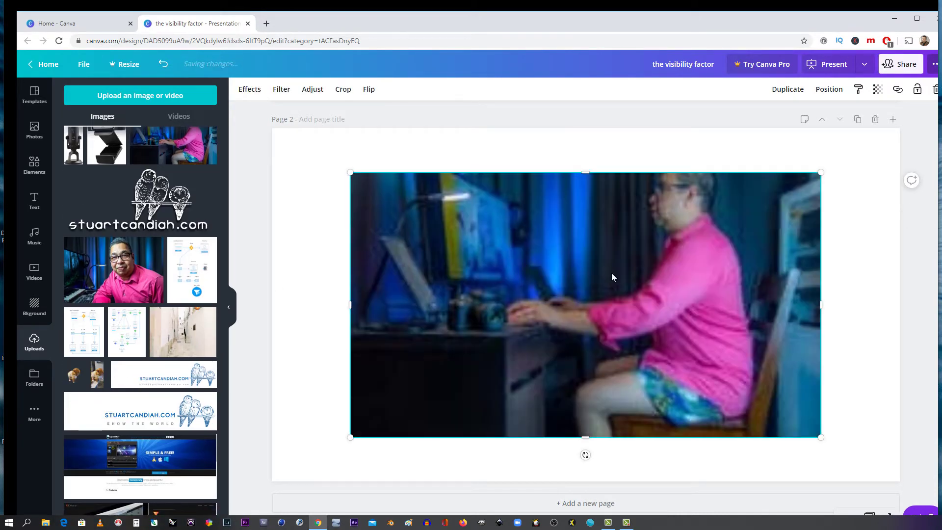
pyautogui.moveTo(587, 266); pyautogui.dragTo(567, 275)
pyautogui.moveTo(593, 343); pyautogui.dragTo(591, 353)
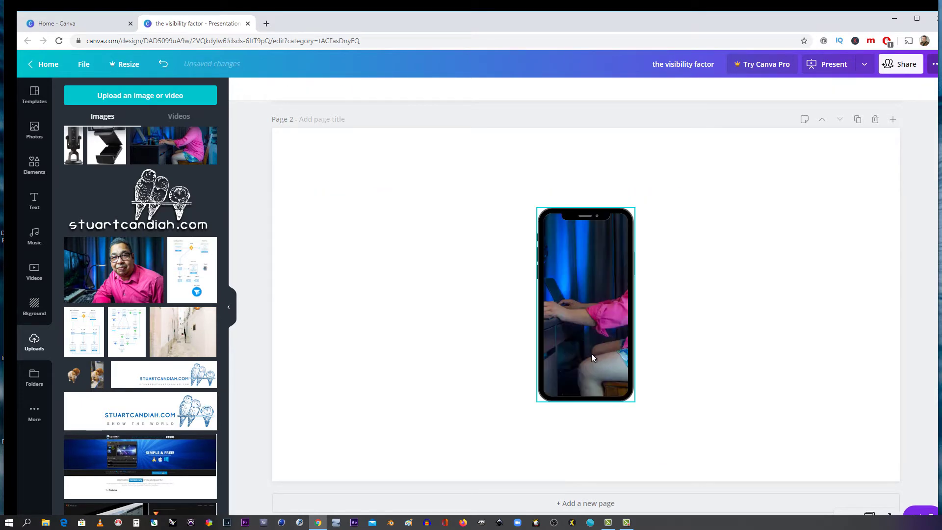
# Step: Reposition the photo inside the smartphone frame so the man's head and torso fill the screen, and deselect the frame
pyautogui.doubleClick(599, 320)
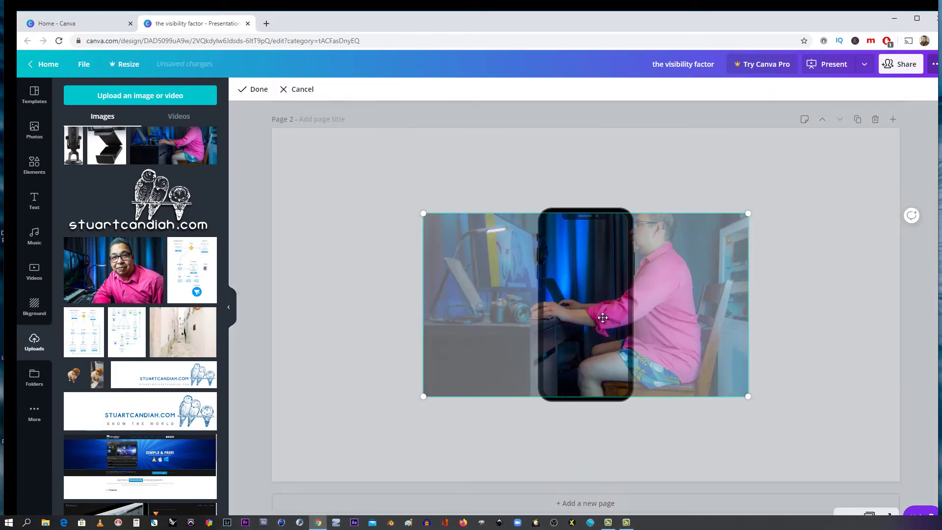
pyautogui.moveTo(603, 318); pyautogui.dragTo(542, 317)
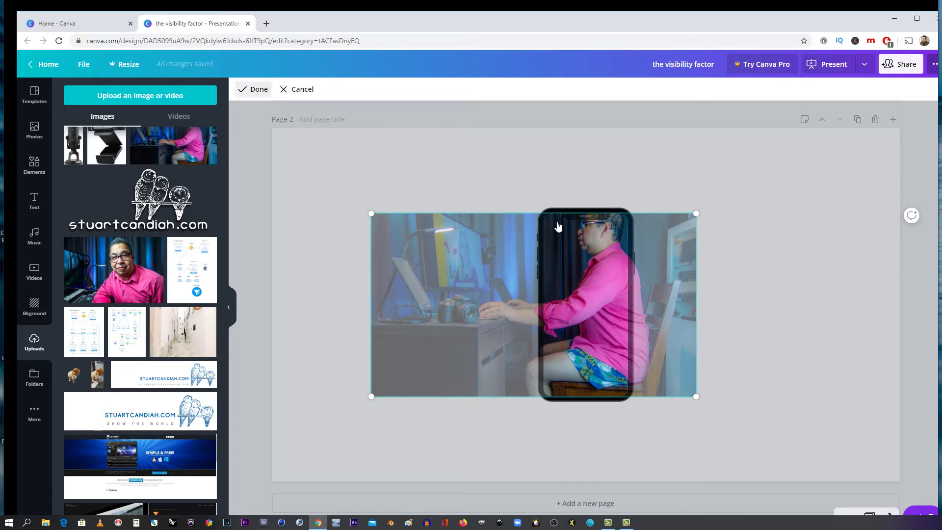
pyautogui.click(708, 441)
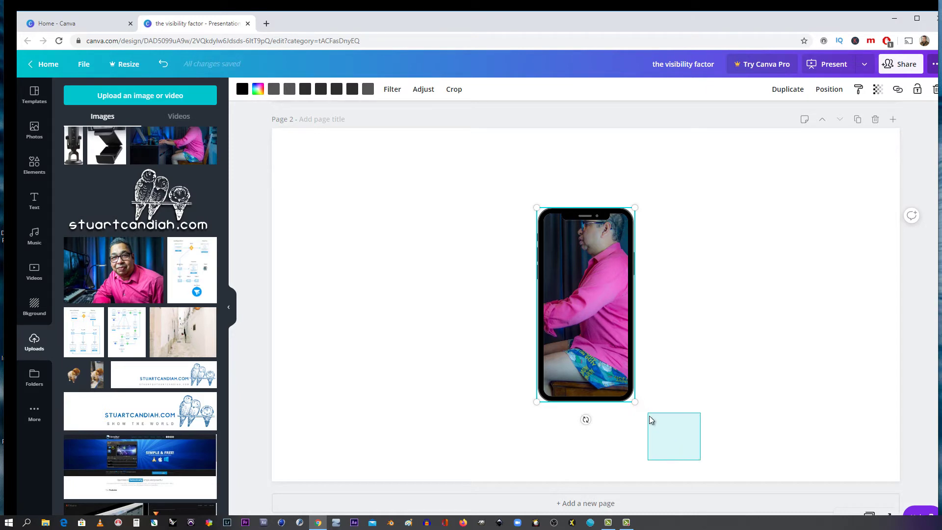
pyautogui.moveTo(650, 419); pyautogui.dragTo(647, 417)
pyautogui.click(629, 400)
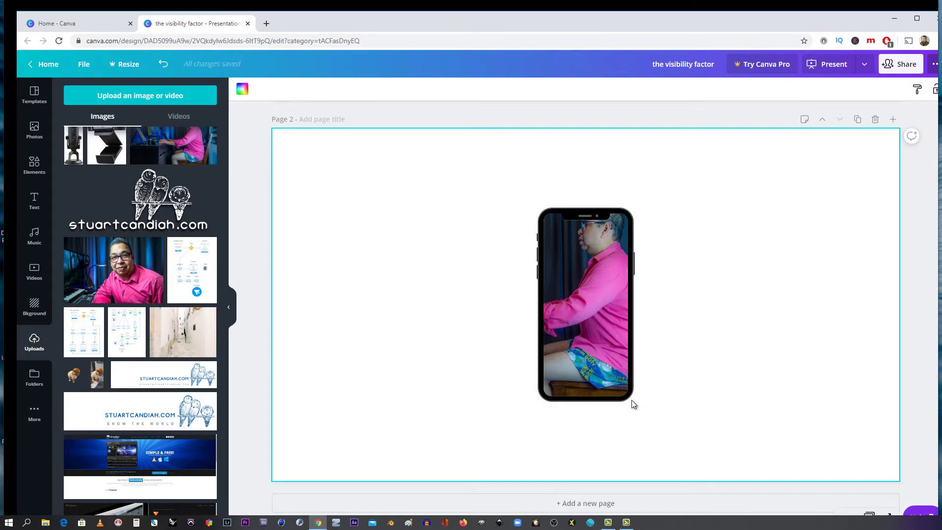
# Step: Enlarge the smartphone frame on page 2 and move it up to sit near the middle of the page
pyautogui.click(607, 363)
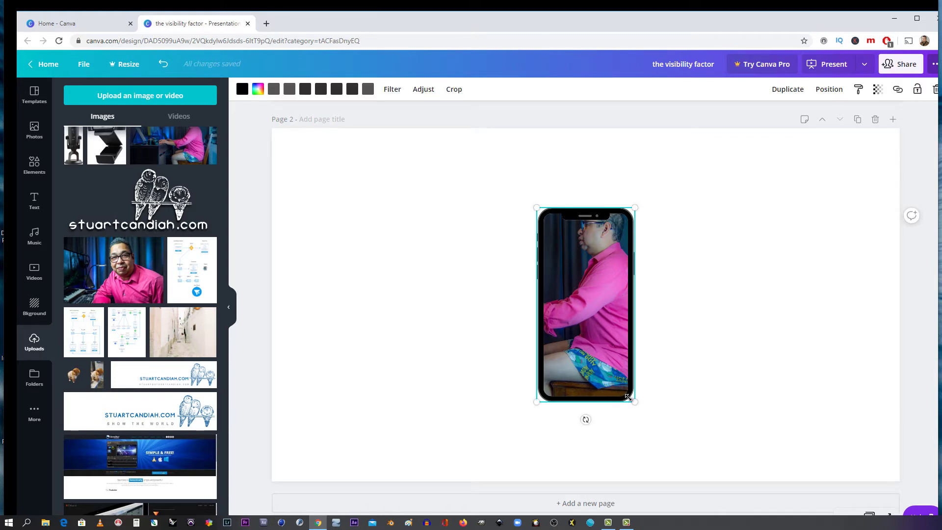
pyautogui.moveTo(637, 412); pyautogui.dragTo(676, 437)
pyautogui.moveTo(598, 386); pyautogui.dragTo(592, 388)
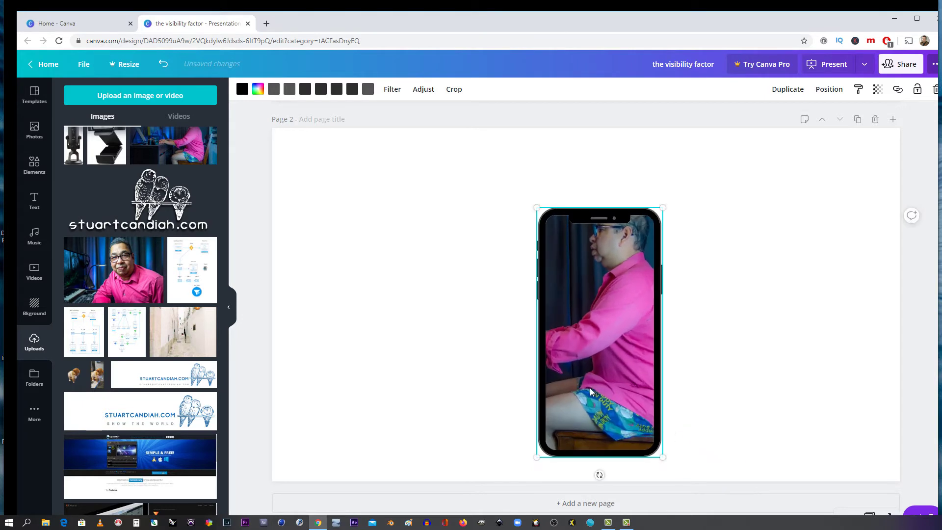
pyautogui.moveTo(561, 210); pyautogui.dragTo(556, 176)
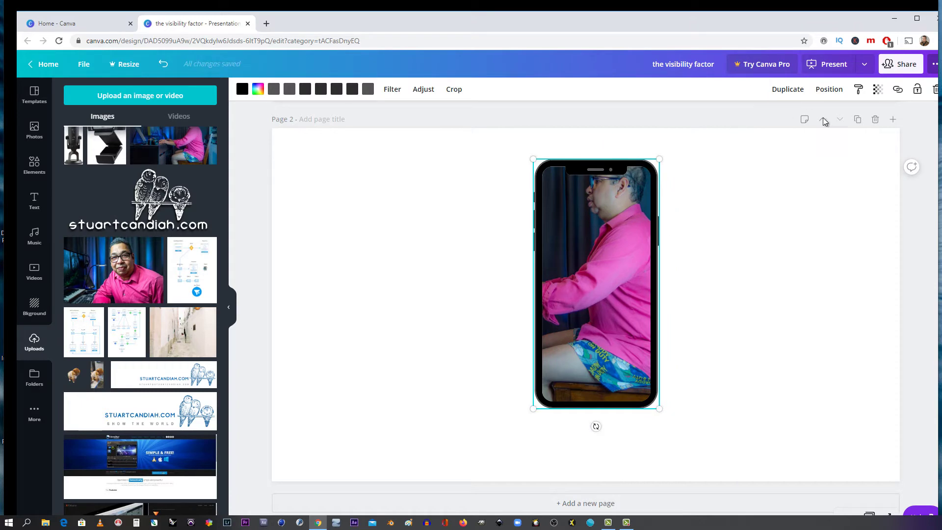
# Step: Bring the animated ring graphic on the cover one layer forward so it sits over the circular portrait
pyautogui.scroll(6, 591, 222)
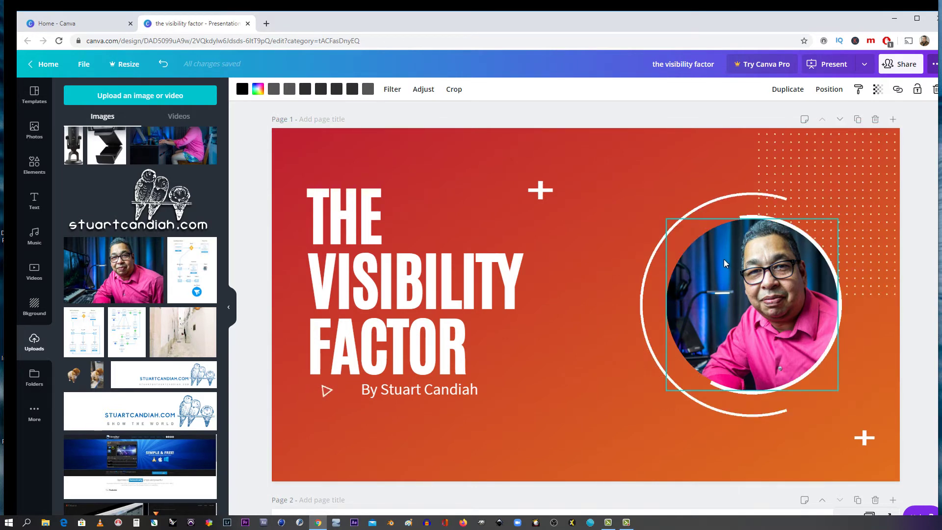
pyautogui.click(658, 249)
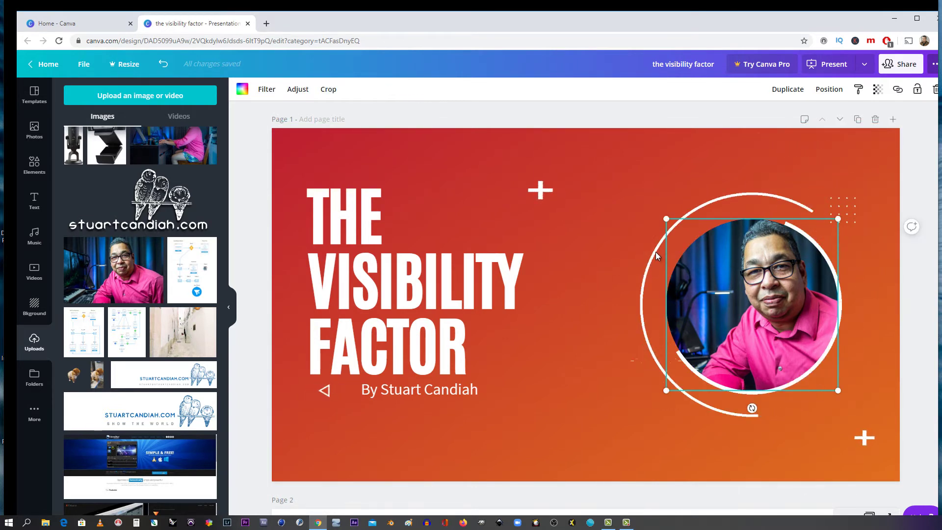
pyautogui.click(635, 277)
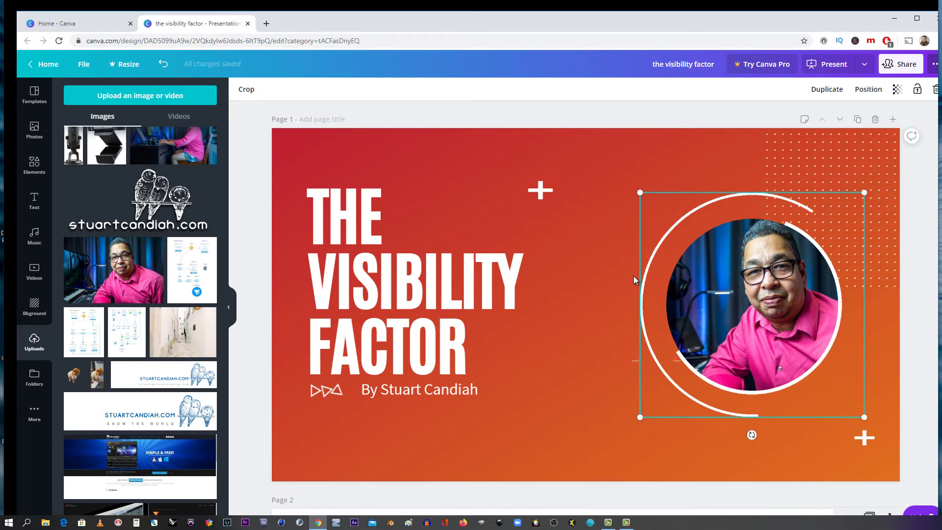
pyautogui.click(871, 90)
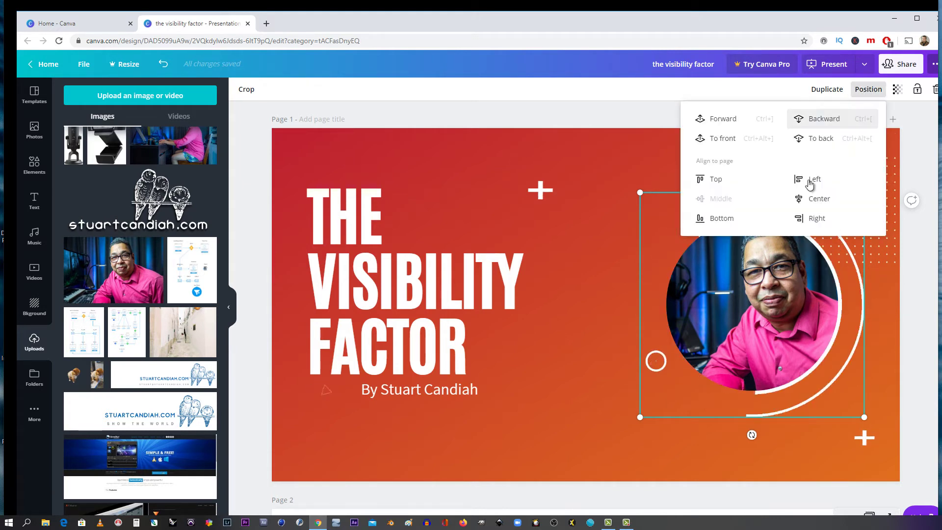
pyautogui.click(721, 119)
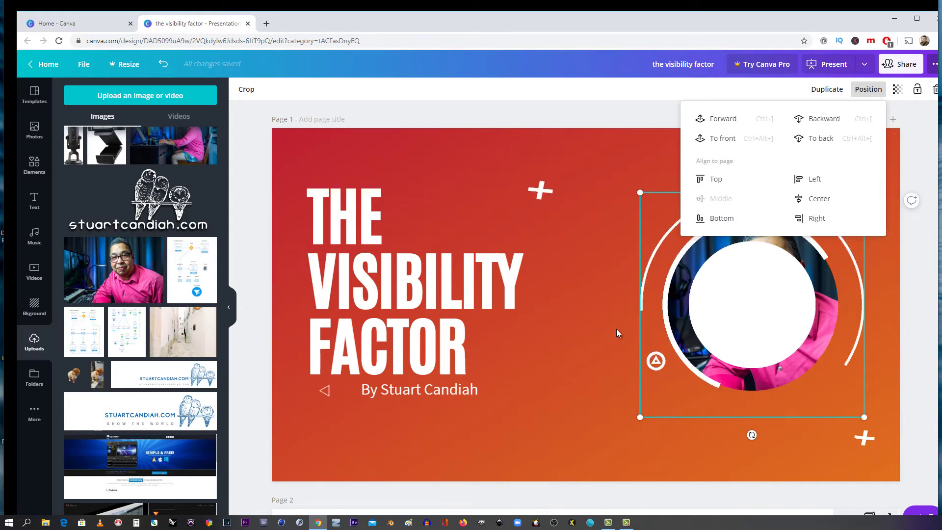
# Step: Move the ring graphic off the portrait toward the title, and select the portrait and ring to show they are separate elements
pyautogui.click(743, 307)
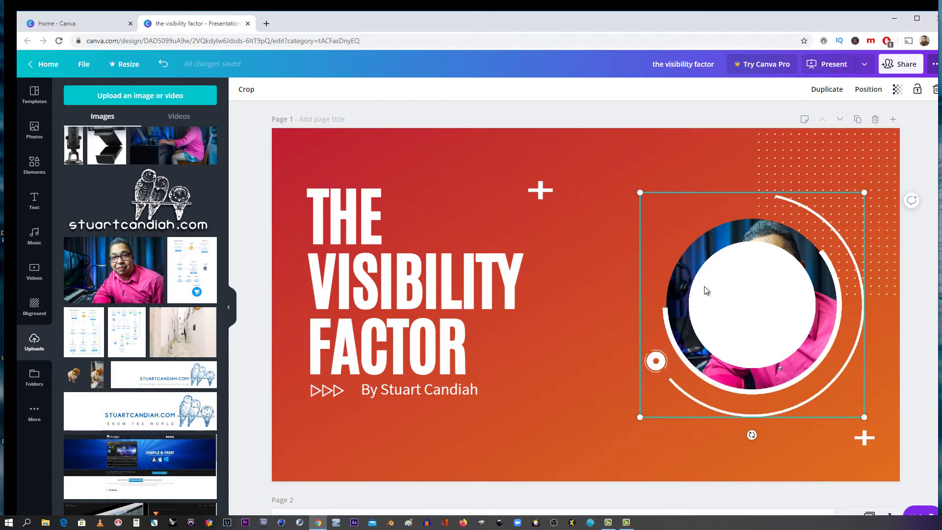
pyautogui.moveTo(726, 287); pyautogui.dragTo(565, 327)
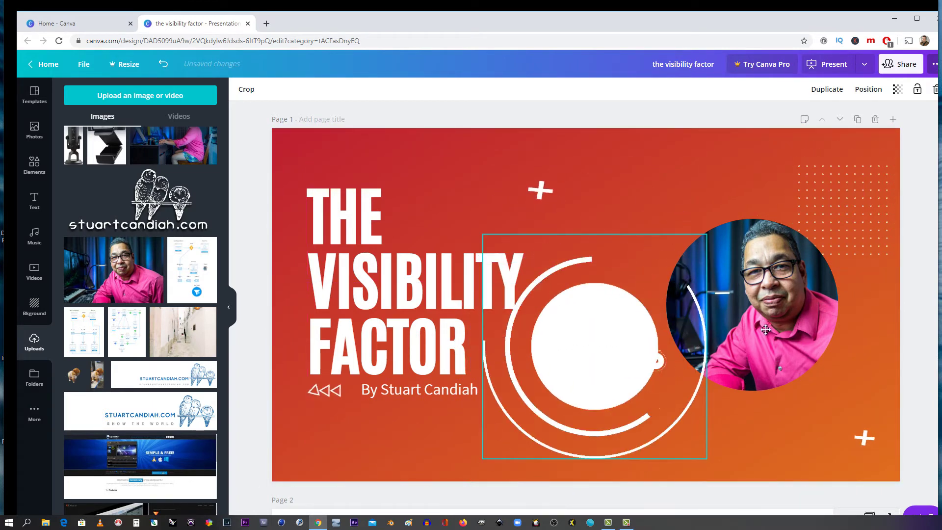
pyautogui.click(729, 390)
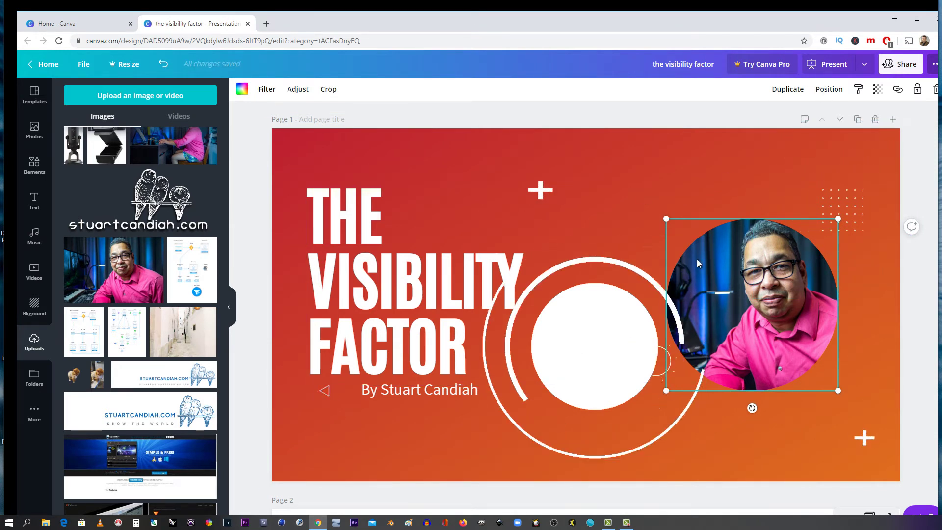
pyautogui.keyDown('shift'); pyautogui.click(621, 343); pyautogui.keyUp('shift')
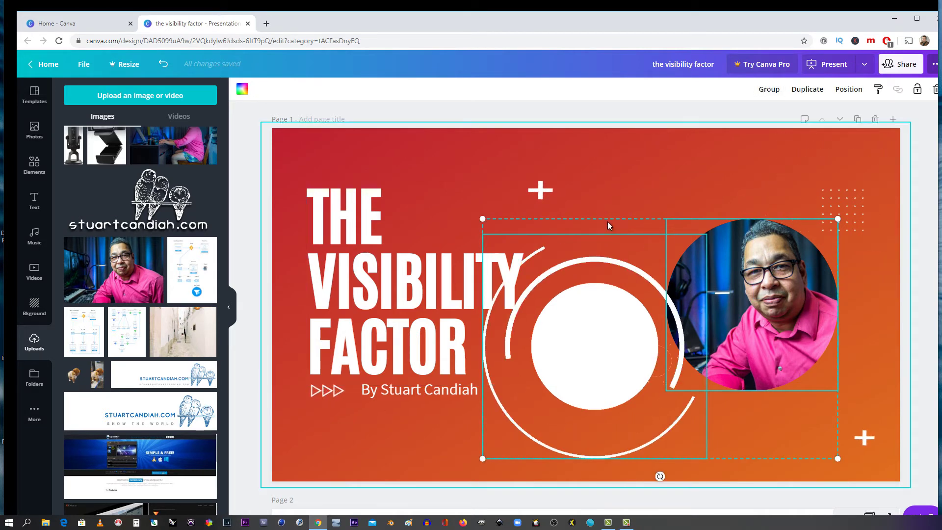
pyautogui.click(571, 355)
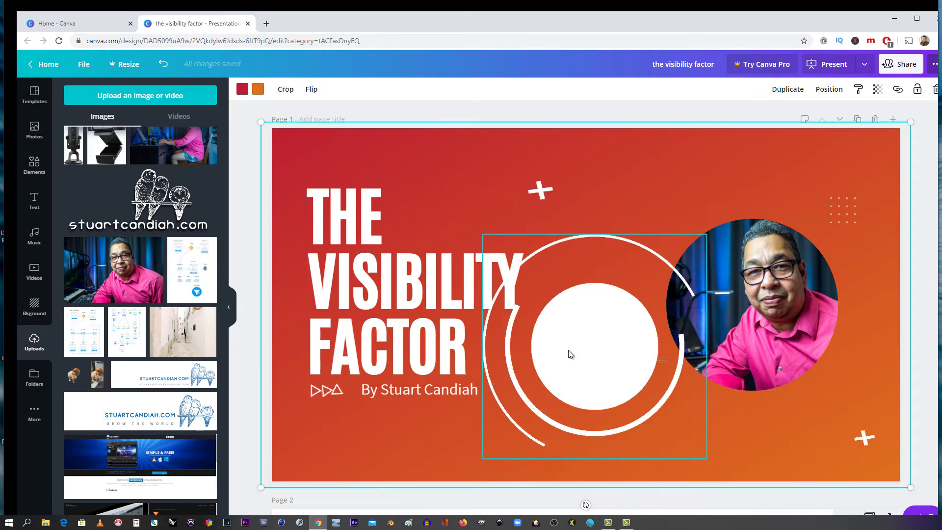
pyautogui.click(593, 346)
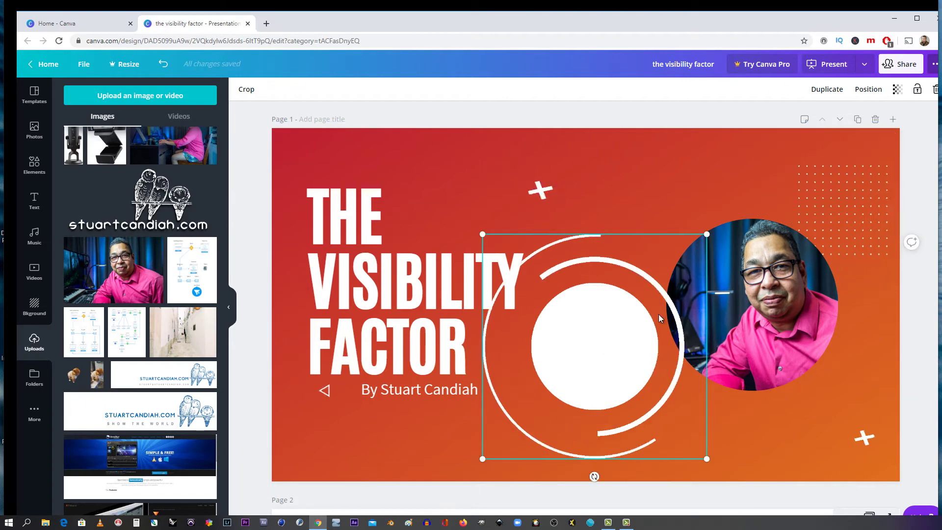
# Step: Move the ring graphic back around the portrait and send it one layer backward behind the photo
pyautogui.moveTo(724, 292); pyautogui.dragTo(752, 306)
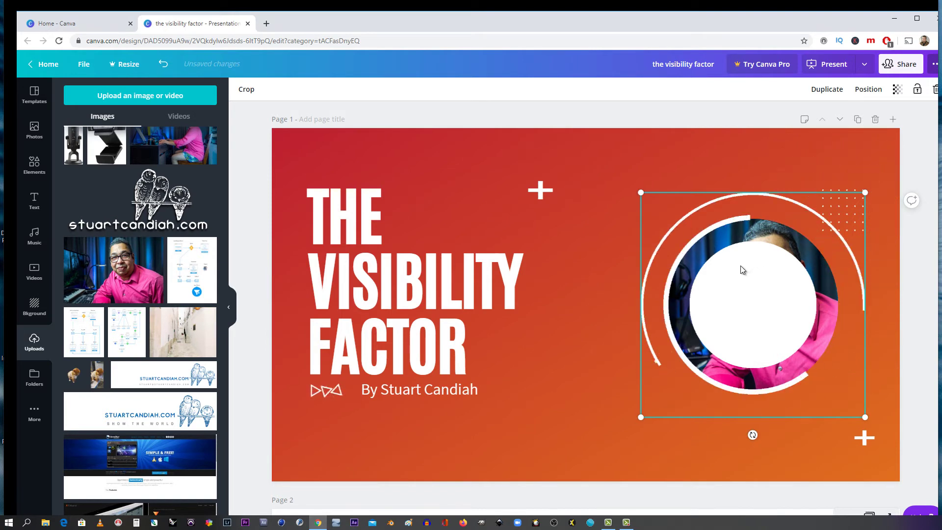
pyautogui.click(865, 88)
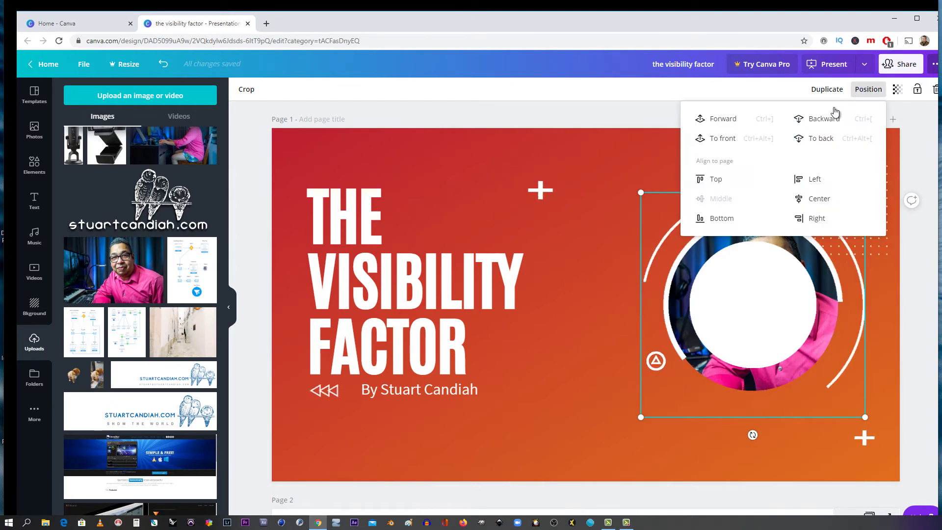
pyautogui.click(831, 118)
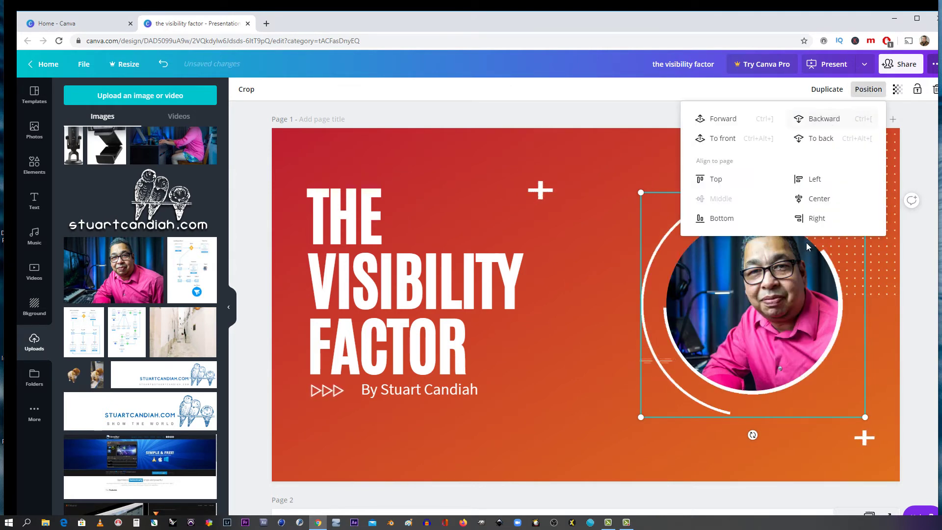
# Step: Enlarge the cover's circular portrait slightly and recentre it inside the outer ring
pyautogui.click(755, 335)
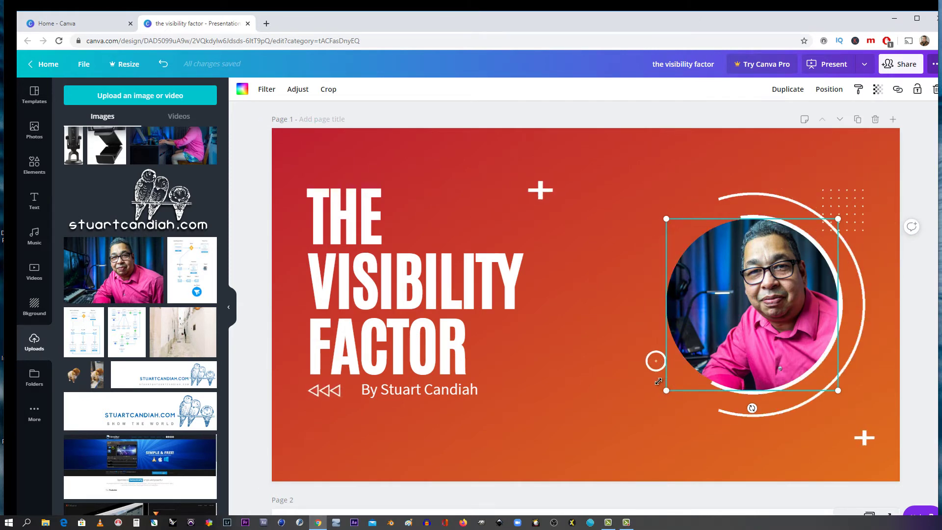
pyautogui.moveTo(659, 381); pyautogui.dragTo(632, 399)
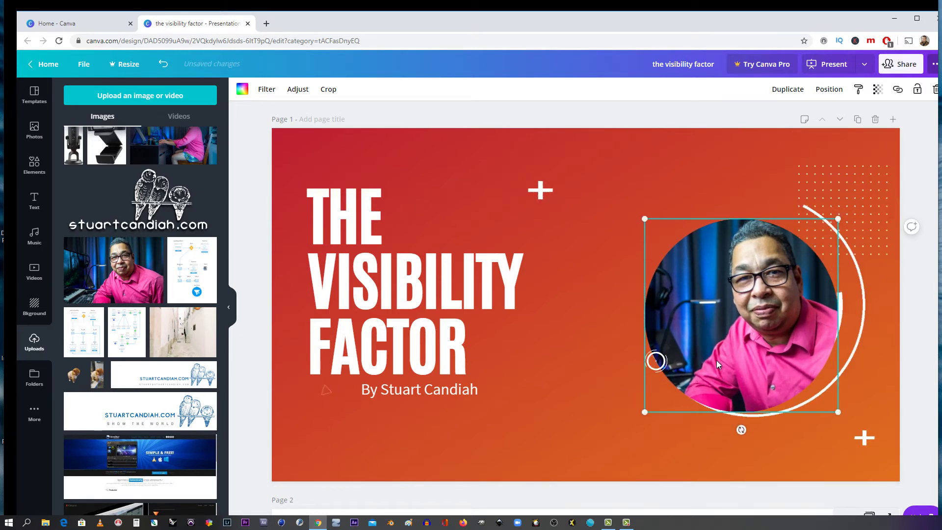
pyautogui.moveTo(713, 340); pyautogui.dragTo(722, 333)
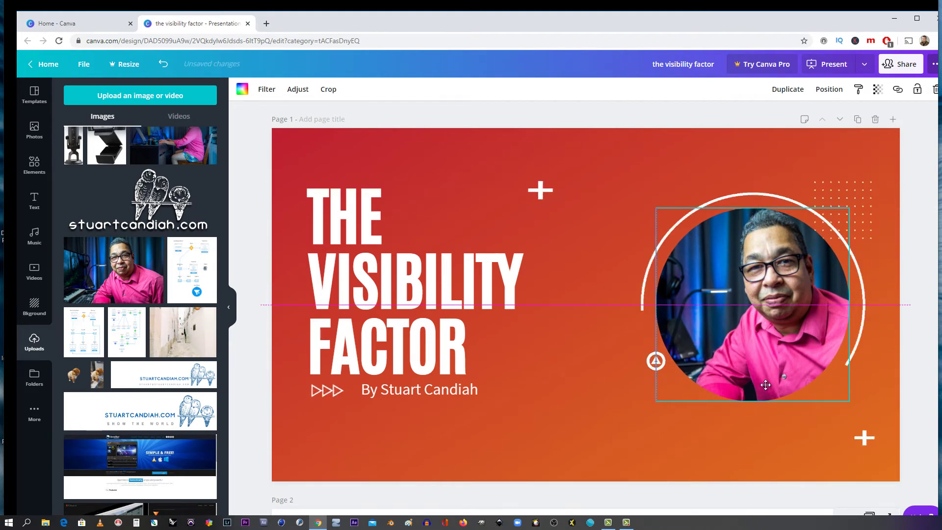
# Step: Group the circular portrait with the ring graphic and move the group left, close to the cover title
pyautogui.keyDown('shift'); pyautogui.click(738, 195); pyautogui.keyUp('shift')
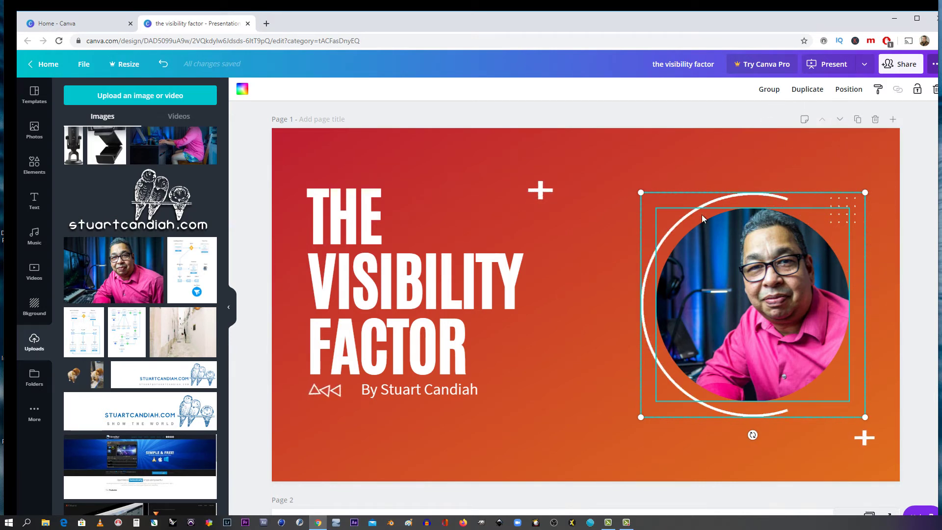
pyautogui.click(768, 89)
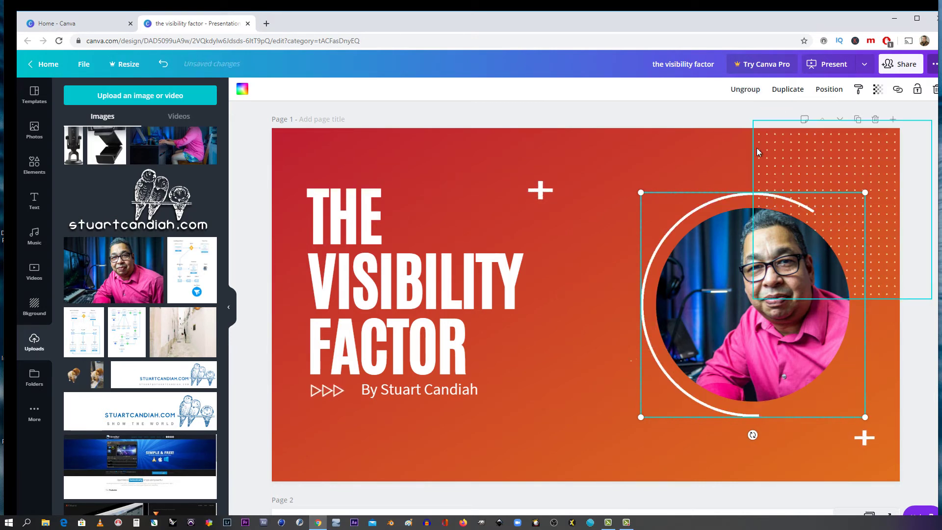
pyautogui.click(651, 167)
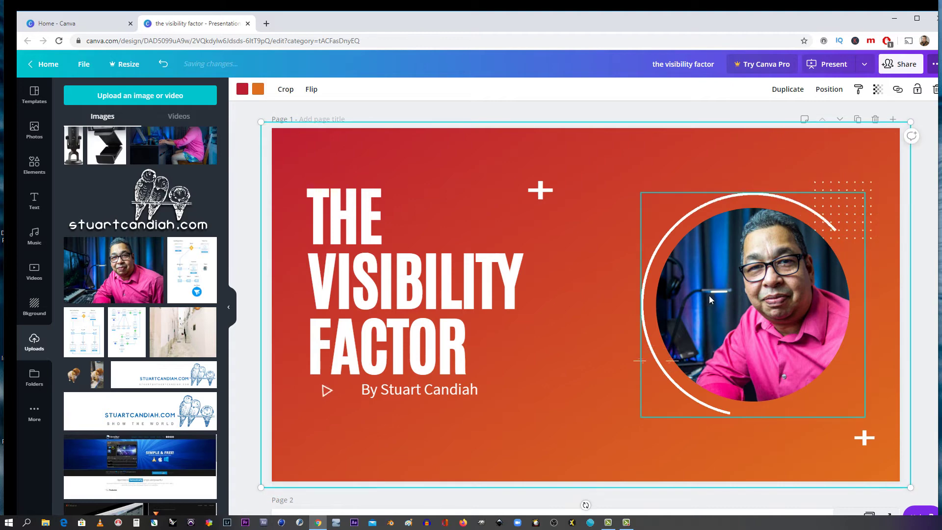
pyautogui.moveTo(701, 251); pyautogui.dragTo(596, 249)
# Step: Set the upper-left colour of the cover's gradient background to the custom deep blue #300da6
pyautogui.click(766, 288)
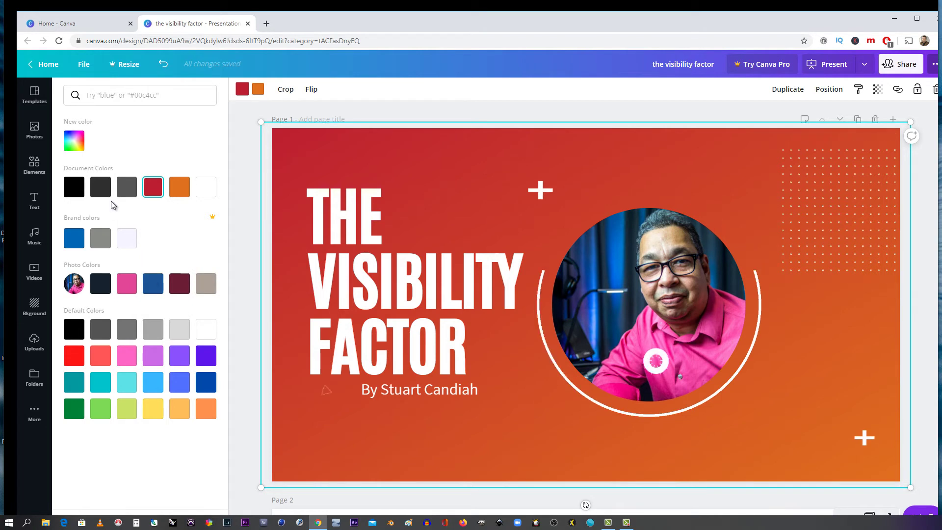
pyautogui.click(68, 142)
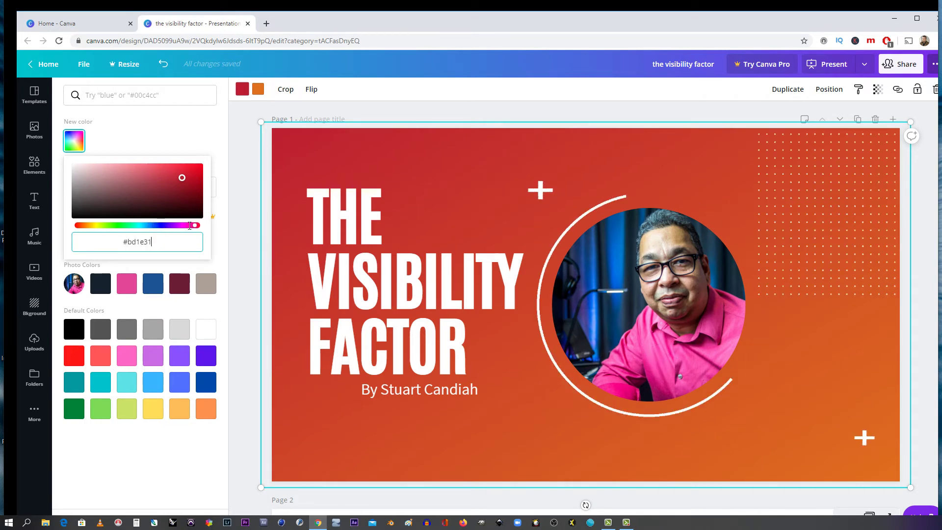
pyautogui.moveTo(189, 224); pyautogui.dragTo(162, 226)
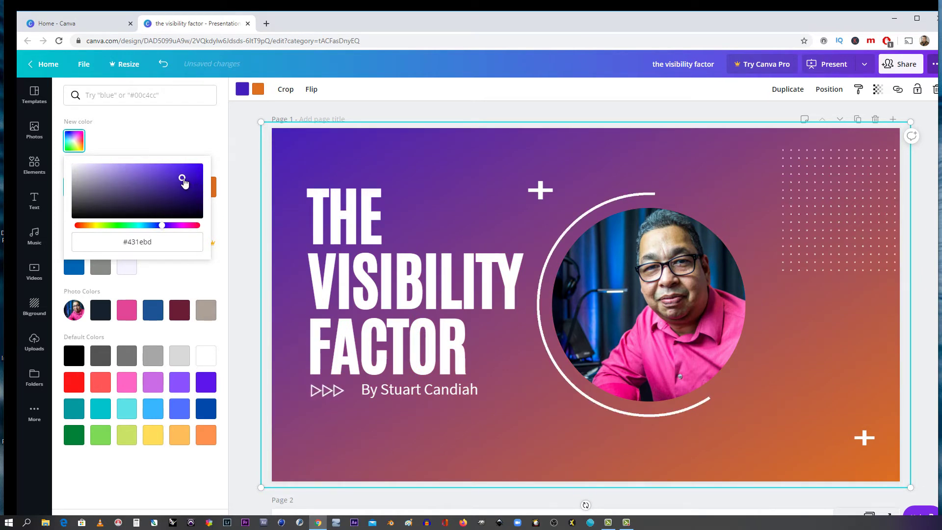
pyautogui.moveTo(182, 181); pyautogui.dragTo(193, 183)
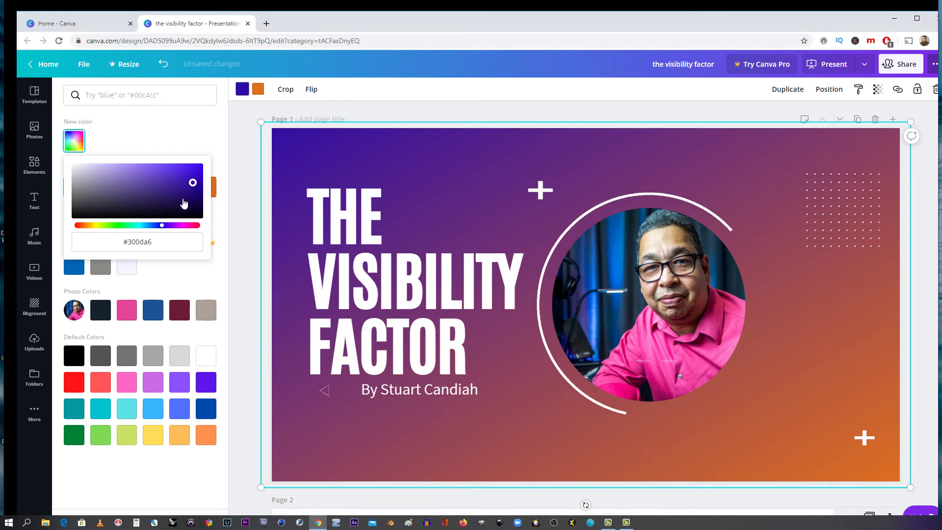
pyautogui.click(135, 137)
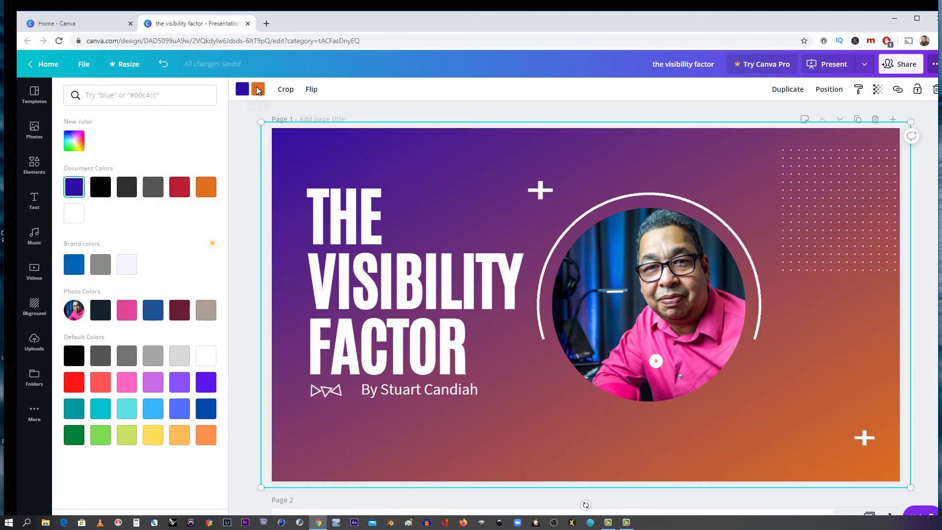
# Step: Try yellow and sky blue for the lower-right colour of the cover's gradient background, and settle on light turquoise
pyautogui.click(258, 89)
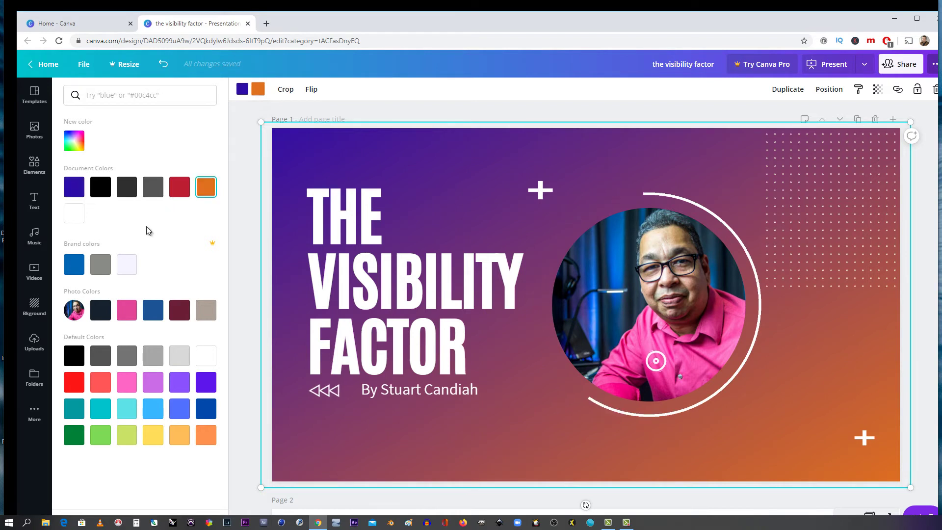
pyautogui.click(152, 436)
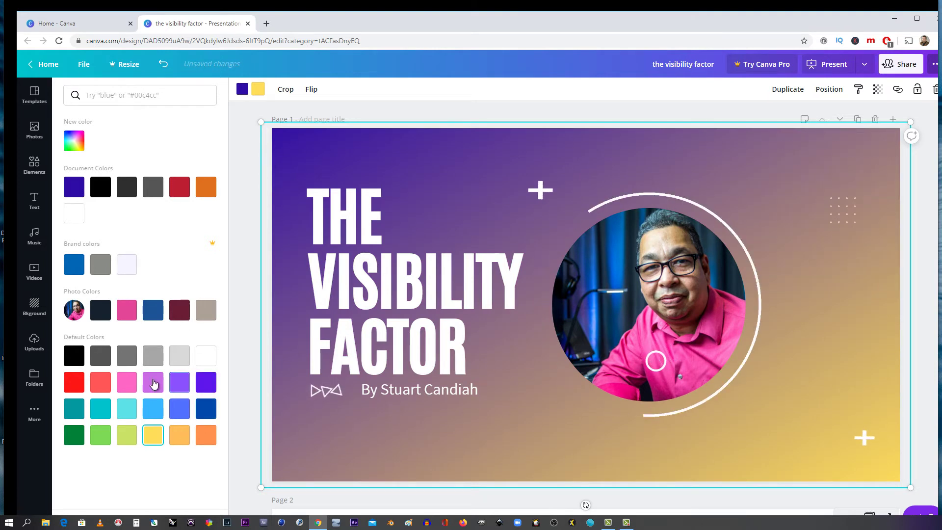
pyautogui.click(145, 406)
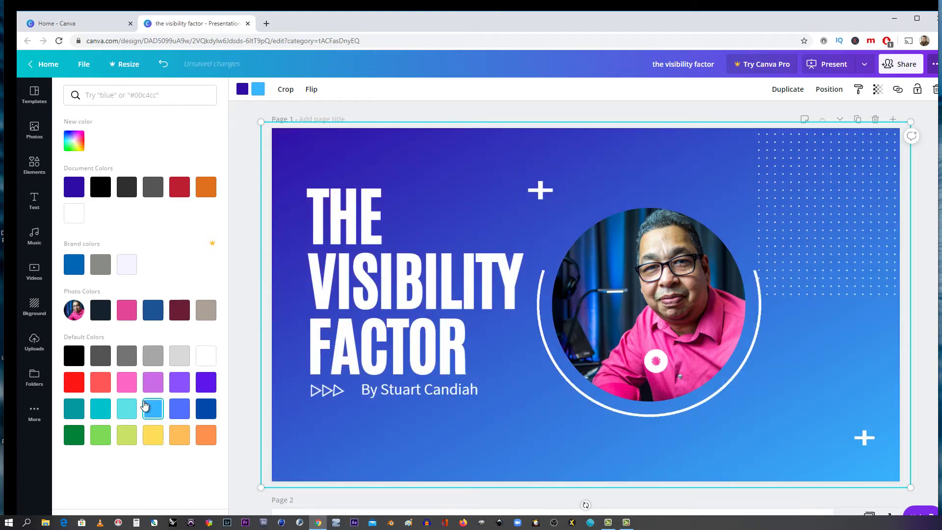
pyautogui.click(118, 406)
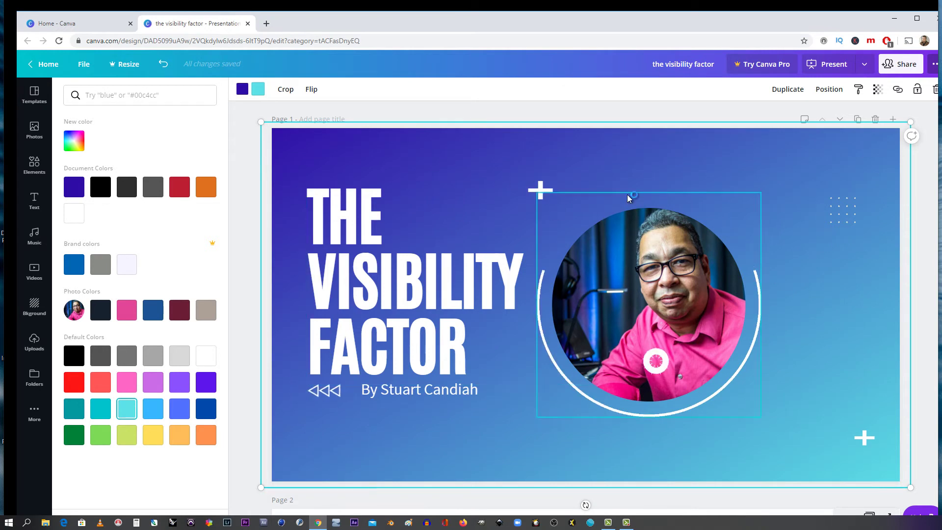
pyautogui.click(915, 339)
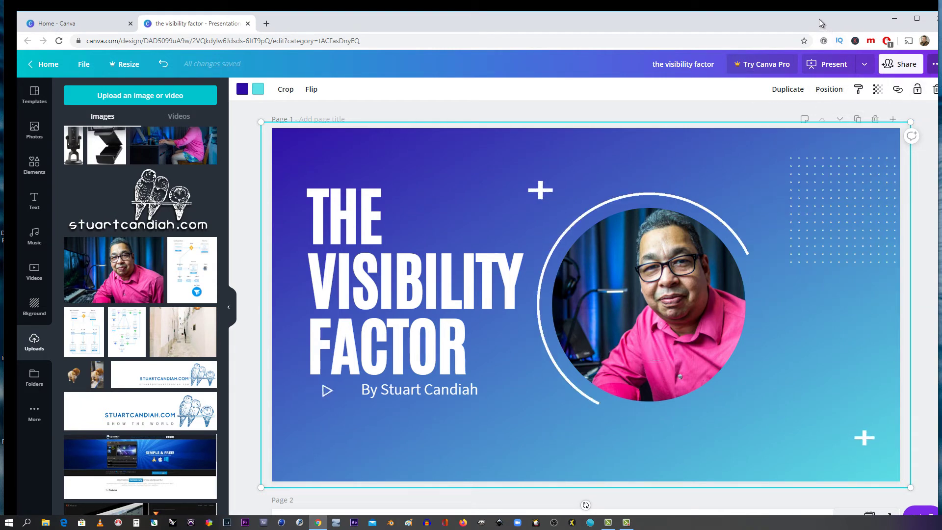
# Step: Download all pages of the presentation as JPG images and dismiss the Canva Pro trial offer
pyautogui.moveTo(819, 20)
pyautogui.mouseDown()
pyautogui.moveTo(809, 18)
pyautogui.moveTo(832, 21)
pyautogui.mouseUp()
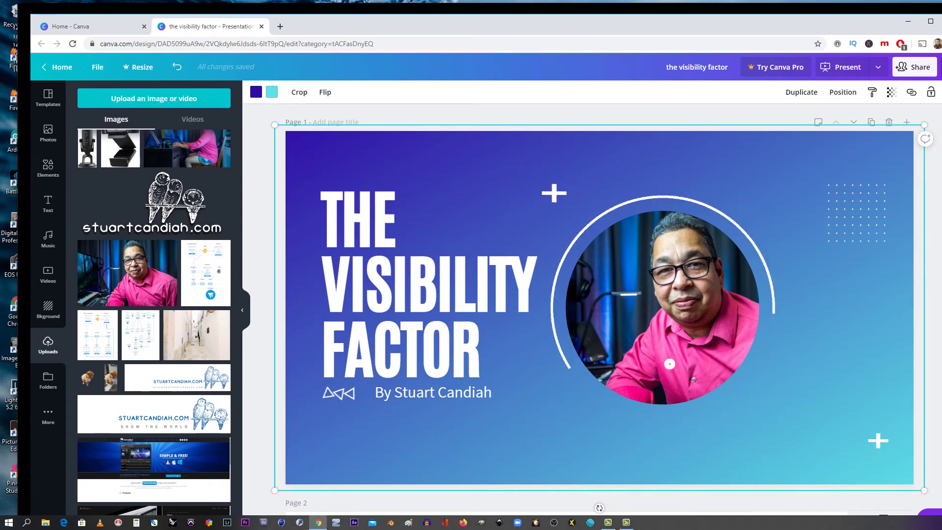
pyautogui.click(877, 67)
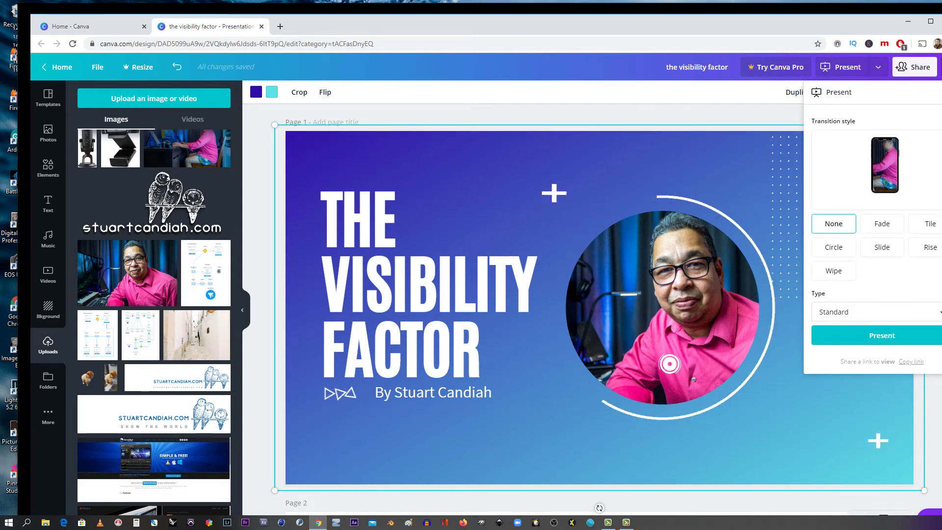
pyautogui.click(878, 67)
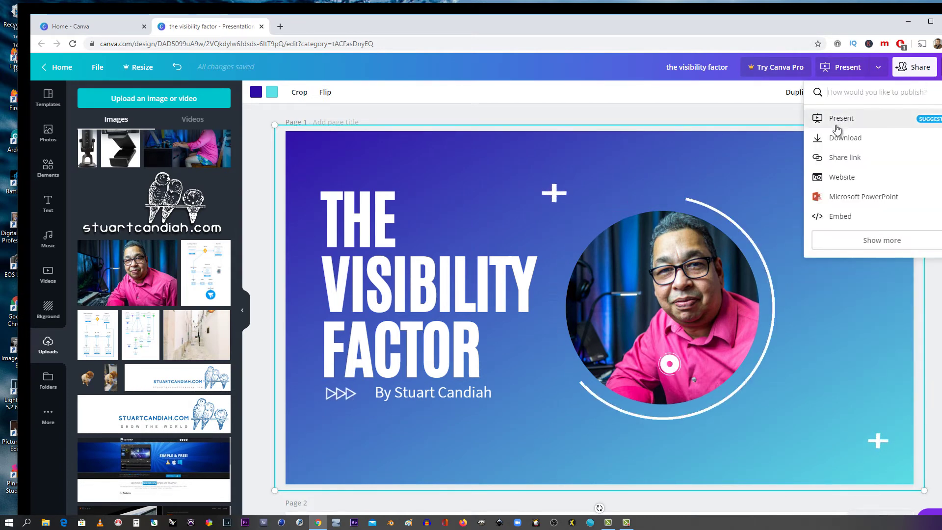
pyautogui.click(840, 138)
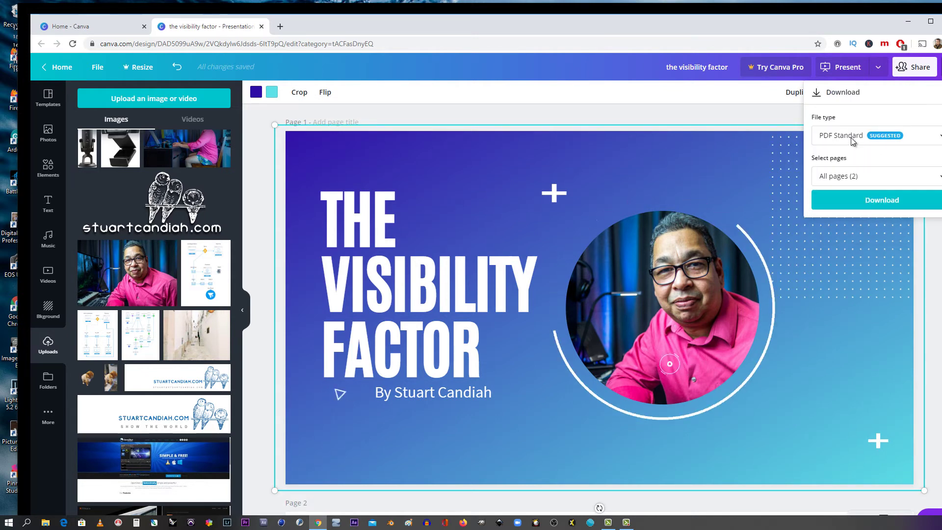
pyautogui.click(852, 138)
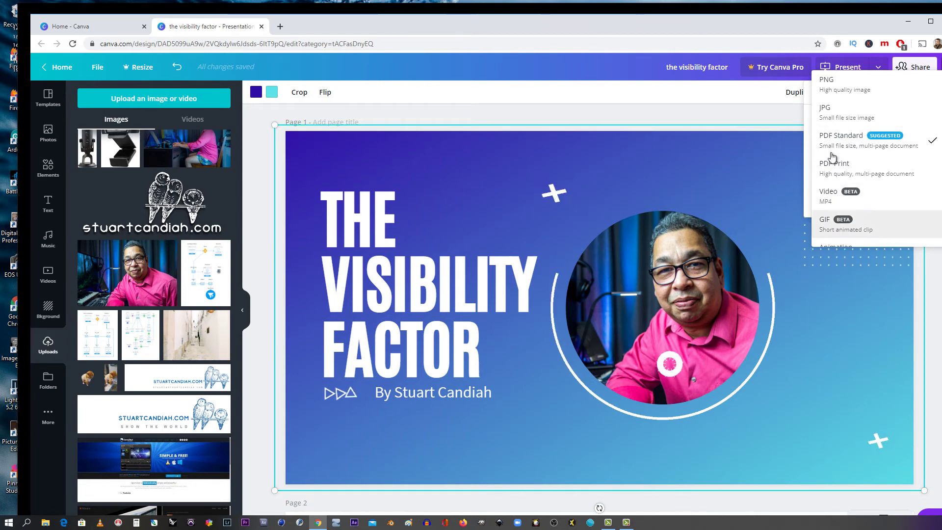
pyautogui.click(829, 111)
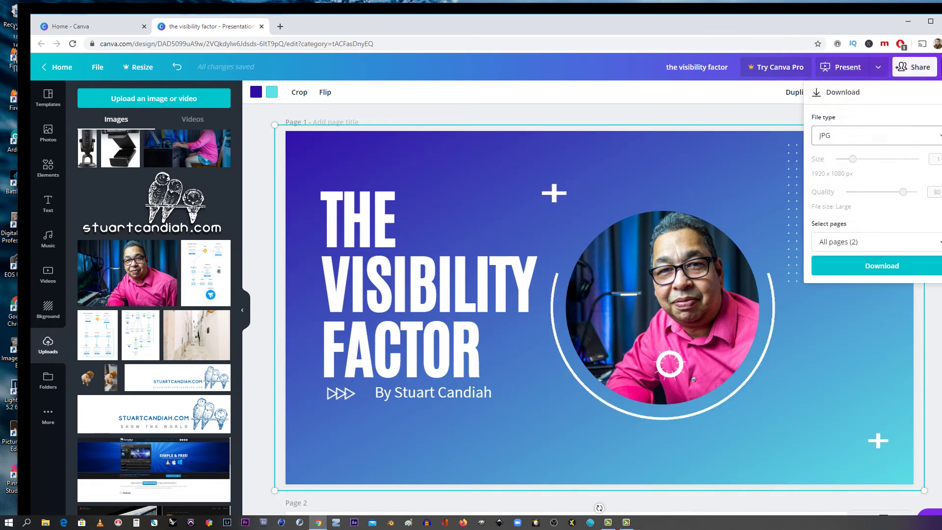
pyautogui.click(882, 266)
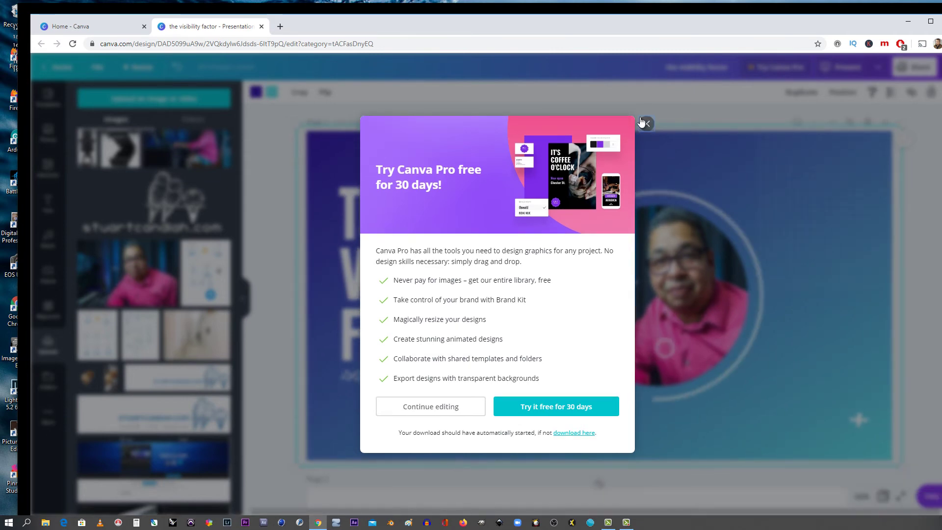
pyautogui.click(645, 123)
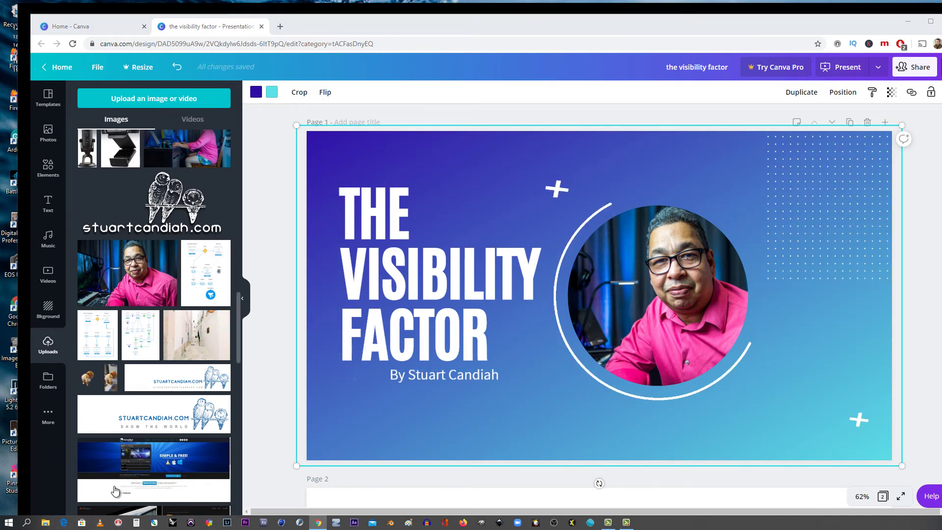
# Step: Switch to File Explorer, check the Downloads folder for the exported file, and close the window
pyautogui.click(45, 522)
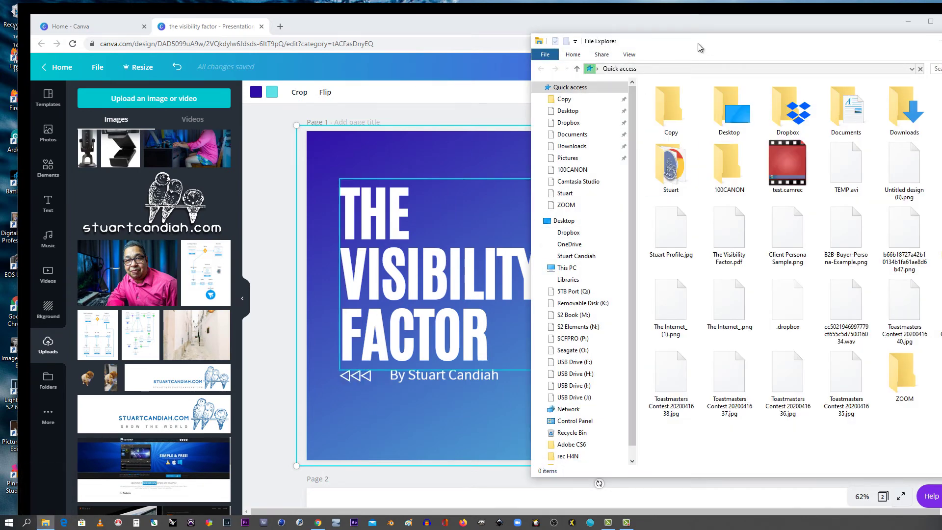
pyautogui.moveTo(699, 47); pyautogui.dragTo(596, 60)
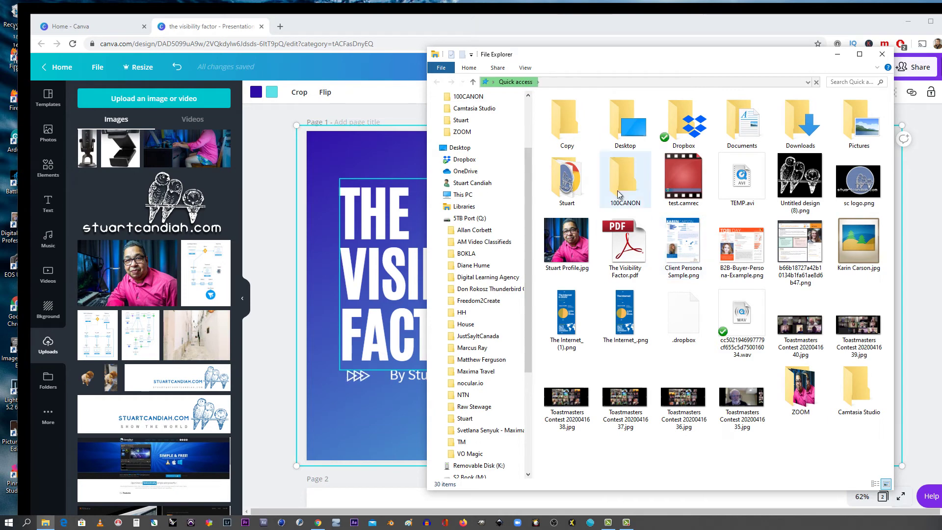
pyautogui.click(436, 218)
pyautogui.scroll(3, 456, 181)
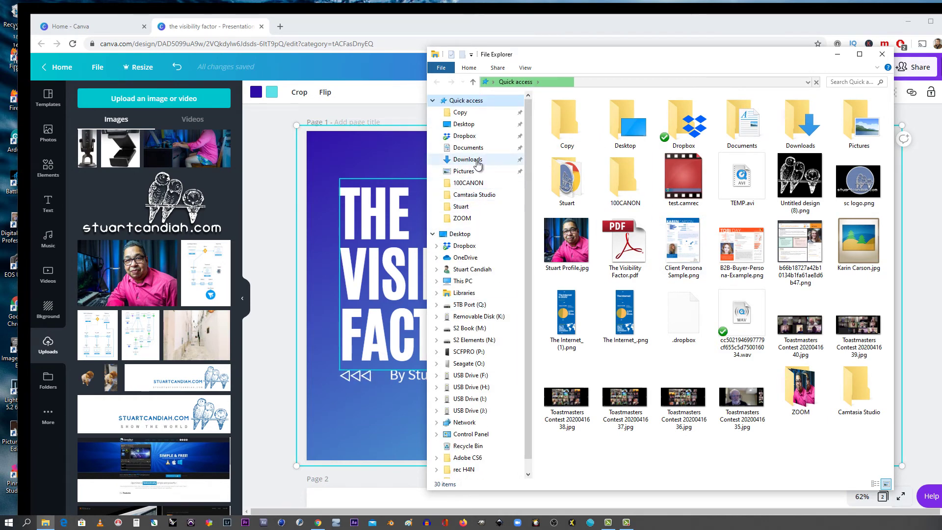
pyautogui.click(467, 160)
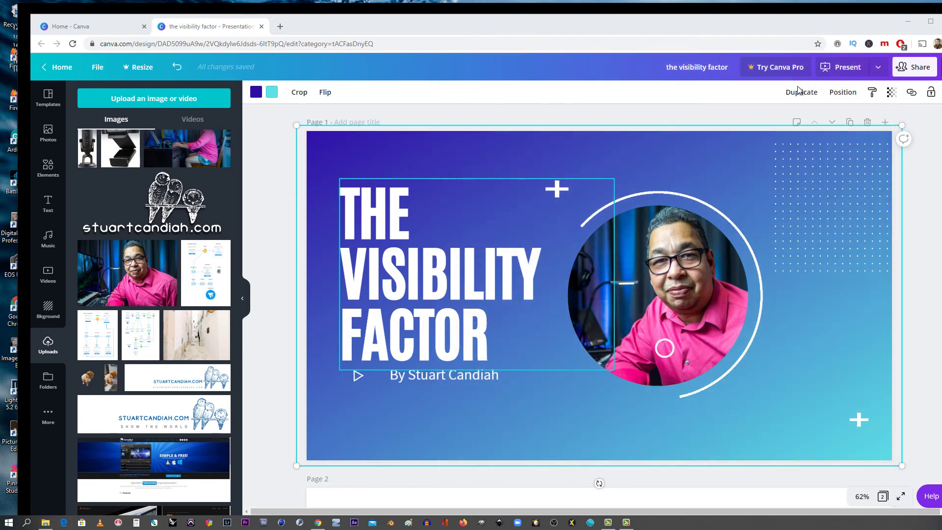
pyautogui.click(882, 55)
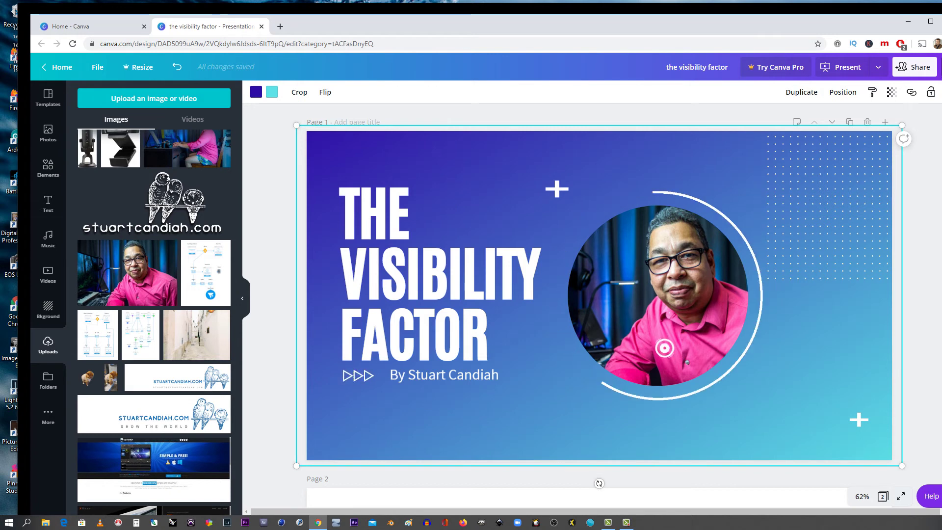
# Step: Download only page 1 as a JPG image and dismiss the Canva Pro trial offer
pyautogui.click(915, 67)
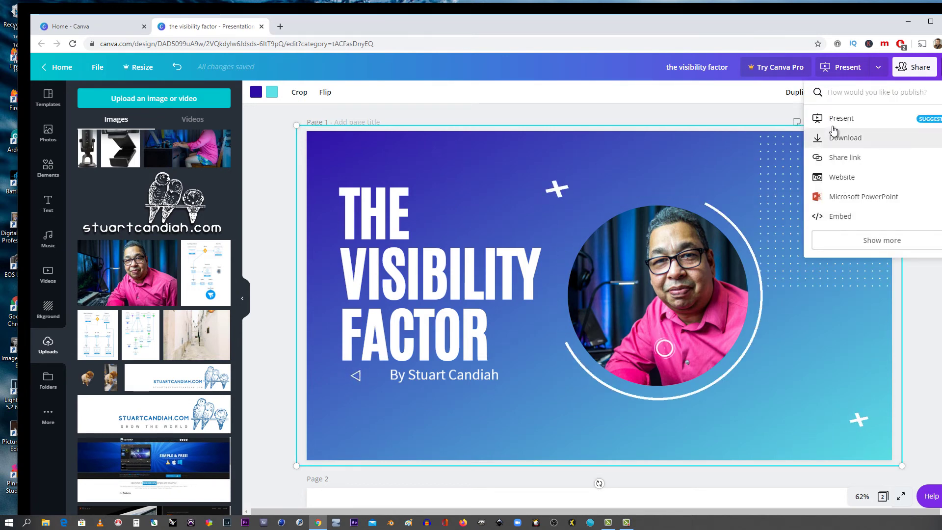
pyautogui.click(855, 139)
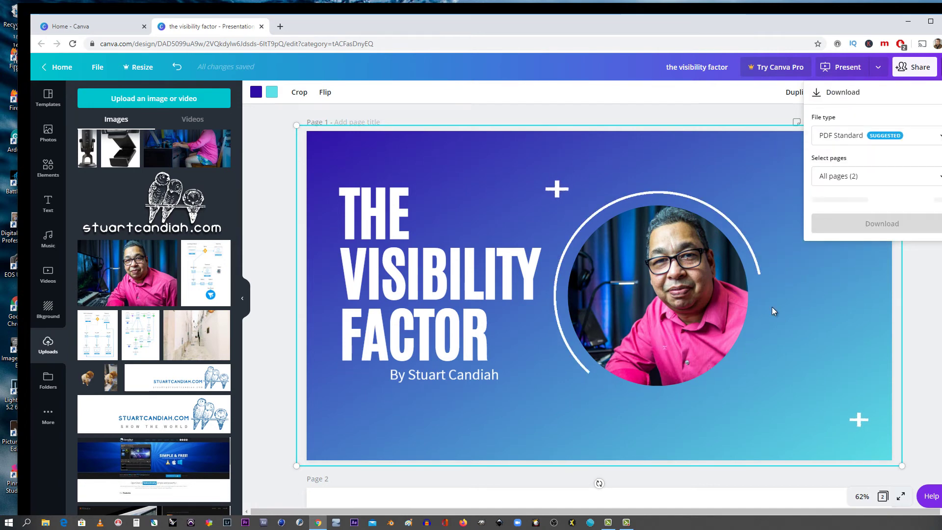
pyautogui.click(870, 176)
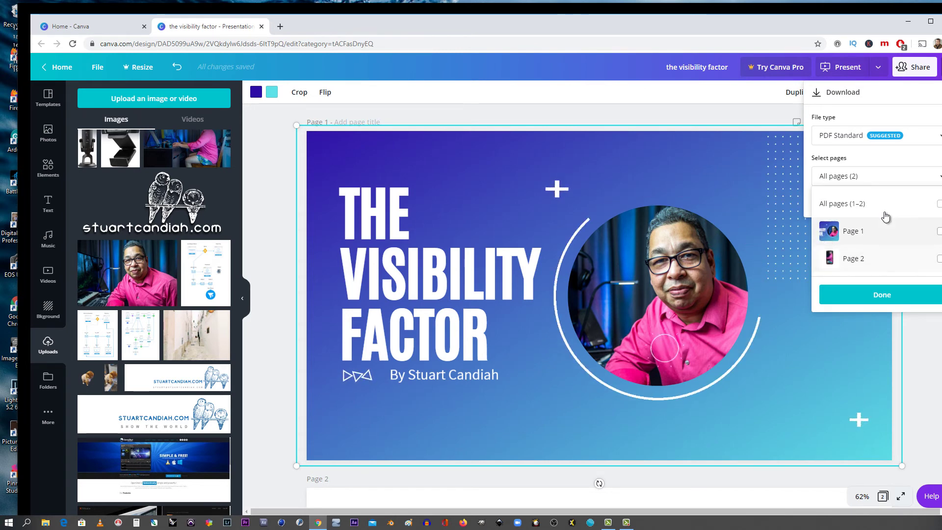
pyautogui.click(921, 230)
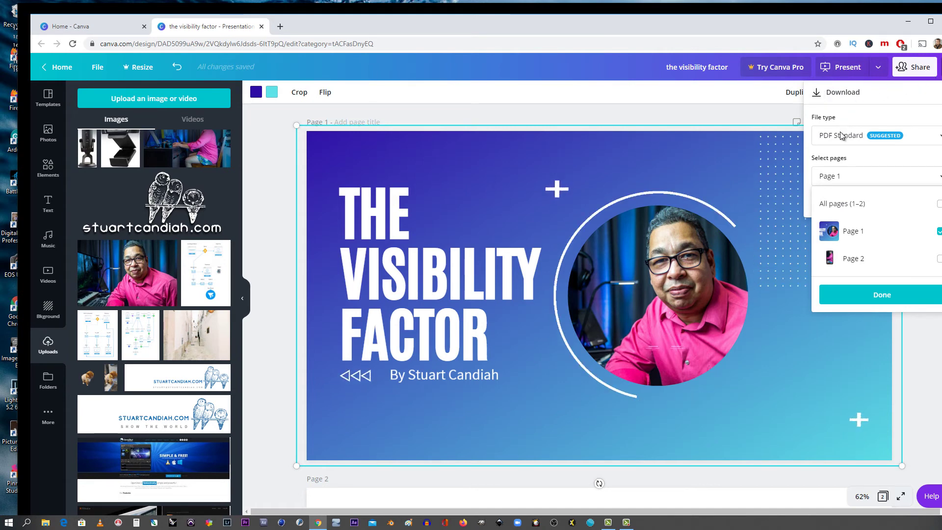
pyautogui.click(876, 297)
pyautogui.click(832, 134)
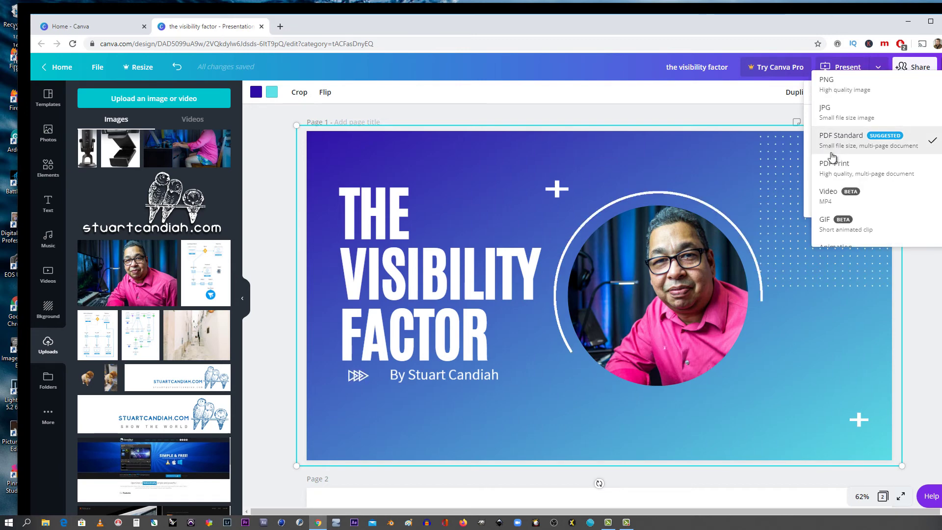
pyautogui.click(836, 110)
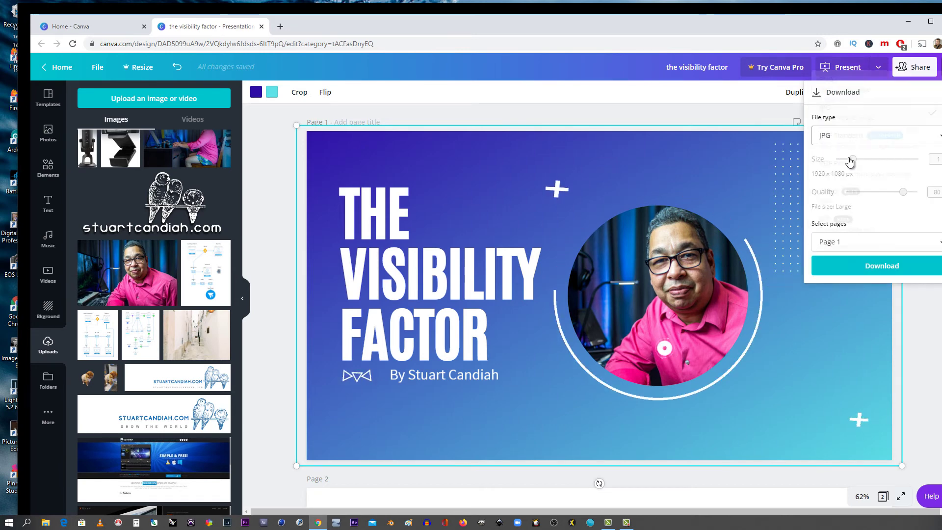
pyautogui.click(836, 265)
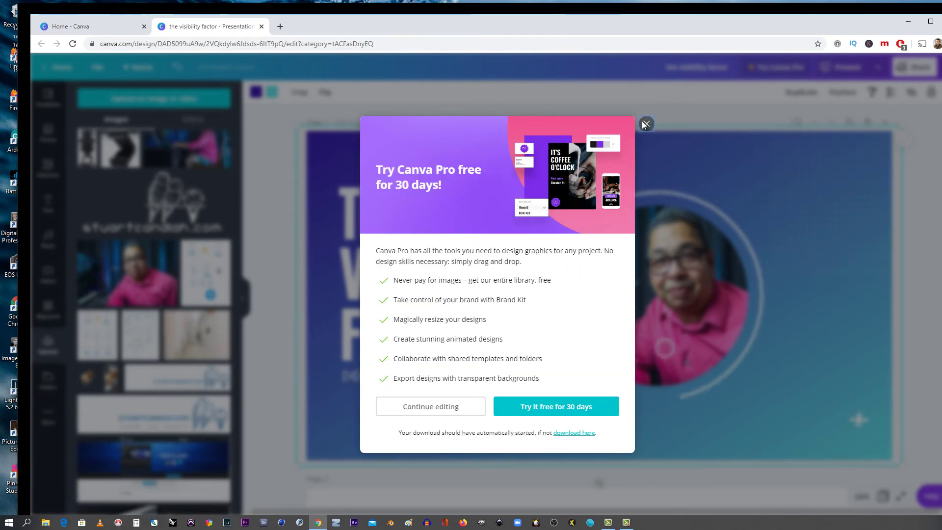
pyautogui.click(645, 123)
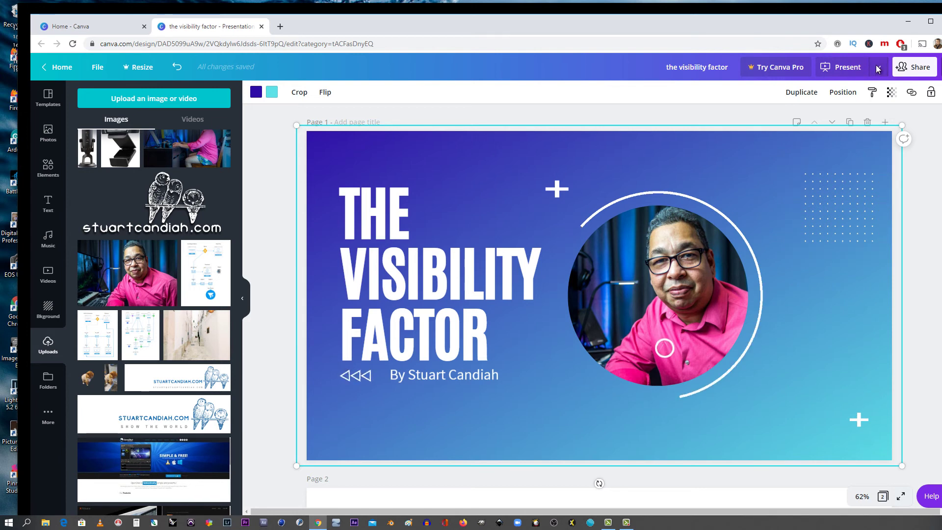
# Step: Present the slides full screen with the Standard type and no transition
pyautogui.click(853, 75)
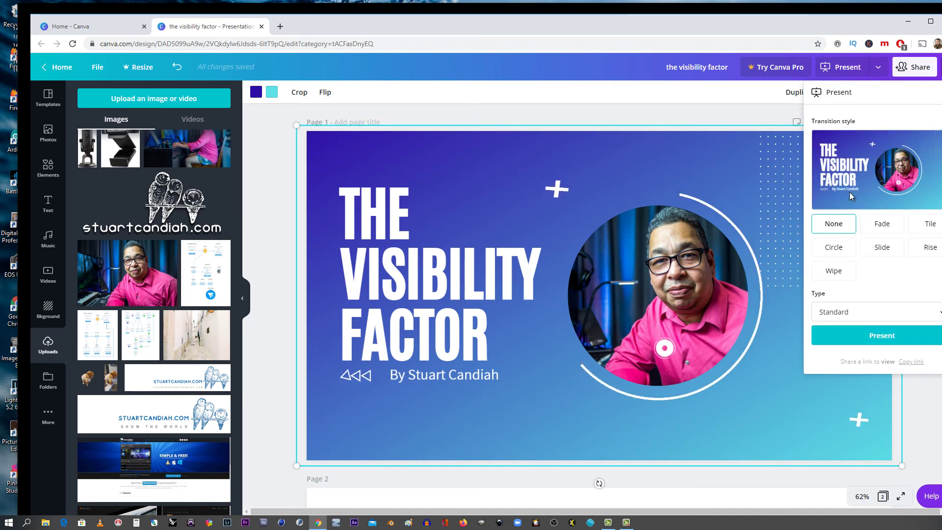
pyautogui.click(885, 336)
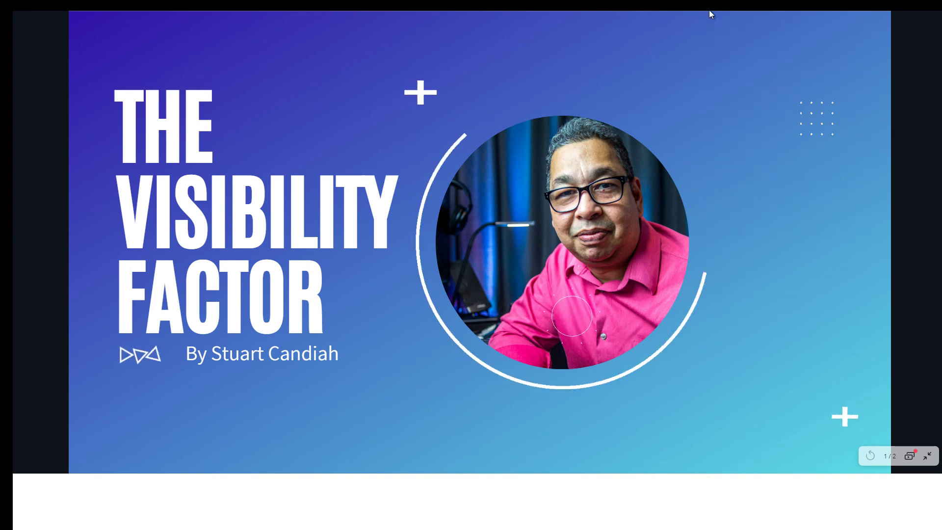
pyautogui.moveTo(711, 15)
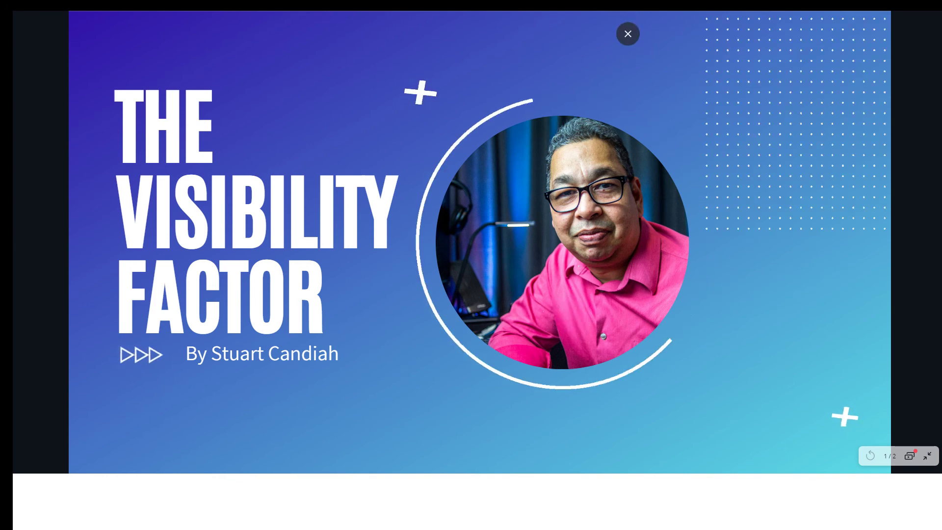